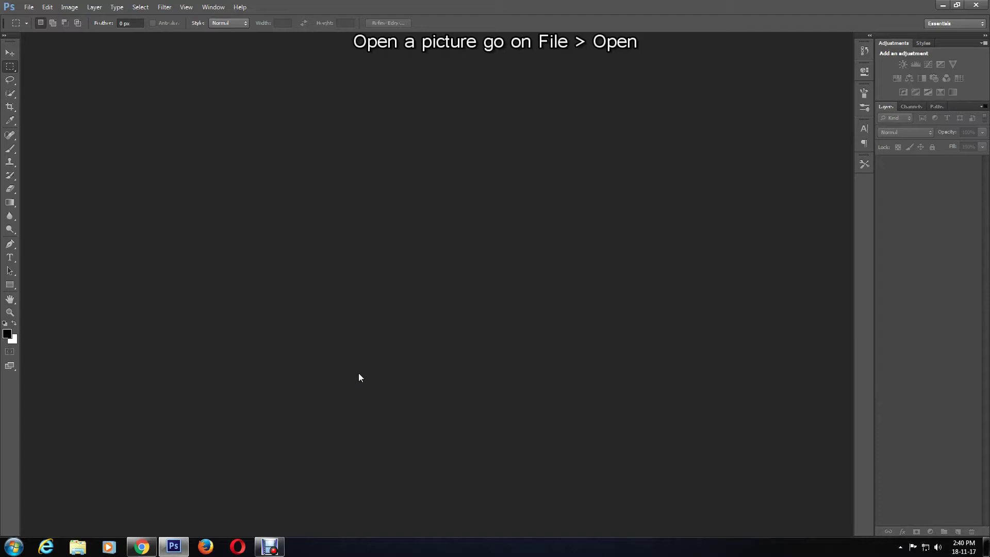
Open the "merge it now" photo of the standing woman in the white T-shirt and black jeans
{"action": "left_click", "coordinate": [29, 7]}
{"action": "left_click", "coordinate": [32, 23]}
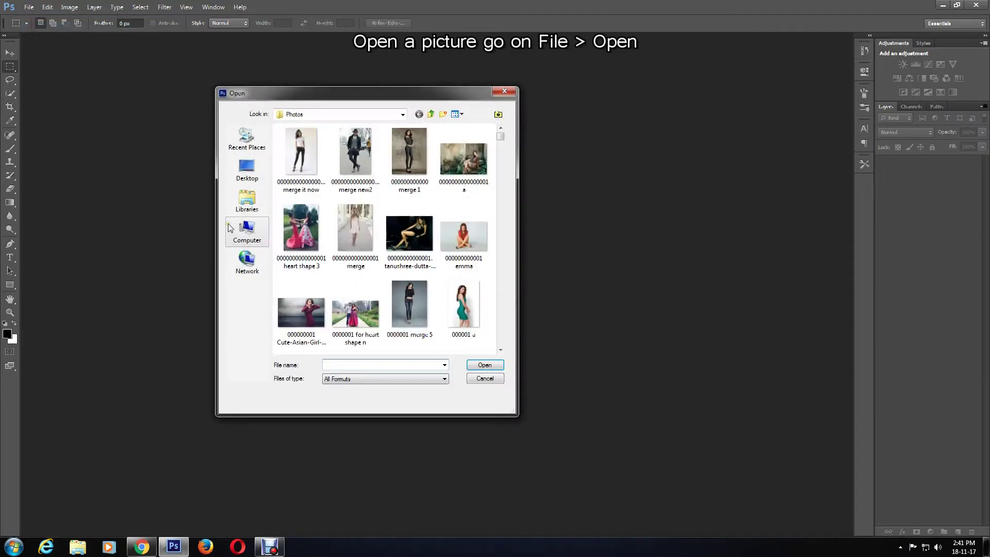
{"action": "left_click", "coordinate": [291, 173]}
{"action": "double_click", "coordinate": [292, 173]}
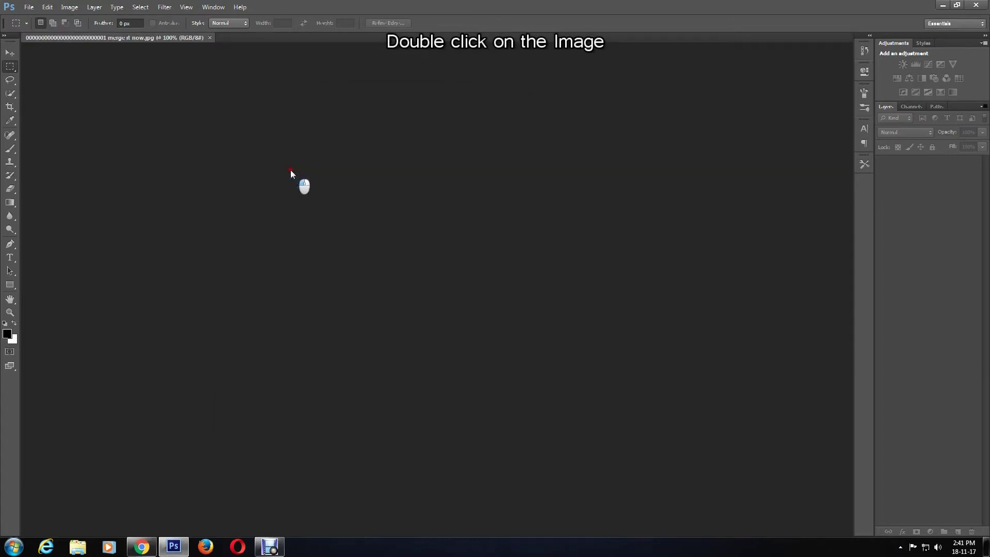
Select the woman from her hair down to her jeans' hems with the Quick Selection tool, including the sleeve
{"action": "left_click", "coordinate": [14, 93]}
{"action": "left_click", "coordinate": [66, 95]}
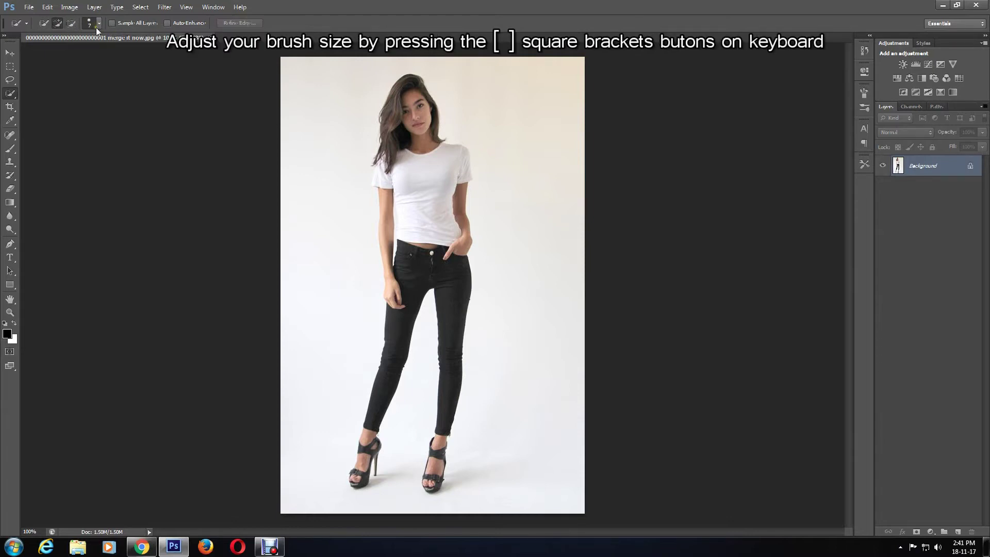
{"action": "mouse_move", "coordinate": [409, 77]}
{"action": "left_mouse_down"}
{"action": "mouse_move", "coordinate": [418, 132]}
{"action": "mouse_move", "coordinate": [401, 157]}
{"action": "mouse_move", "coordinate": [389, 223]}
{"action": "mouse_move", "coordinate": [391, 322]}
{"action": "mouse_move", "coordinate": [394, 312]}
{"action": "left_mouse_up"}
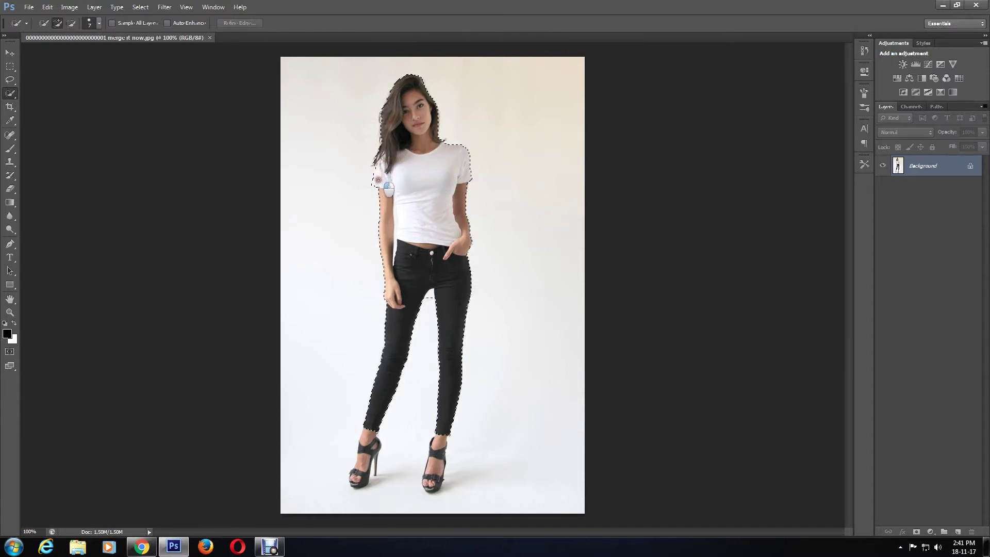
{"action": "left_click", "coordinate": [393, 178]}
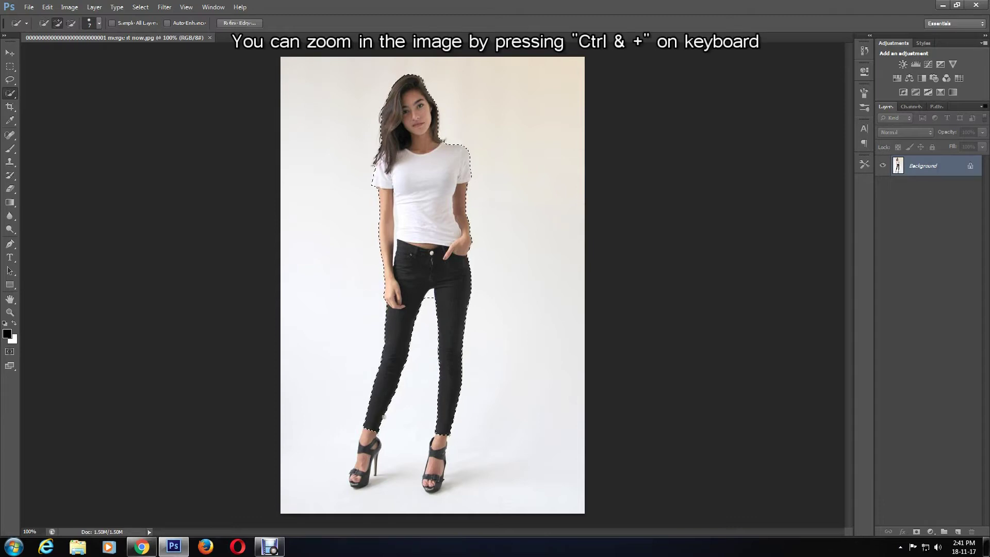
Extend the selection over both of the woman's ankles and high-heeled sandals
{"action": "key", "text": "ctrl+plus"}
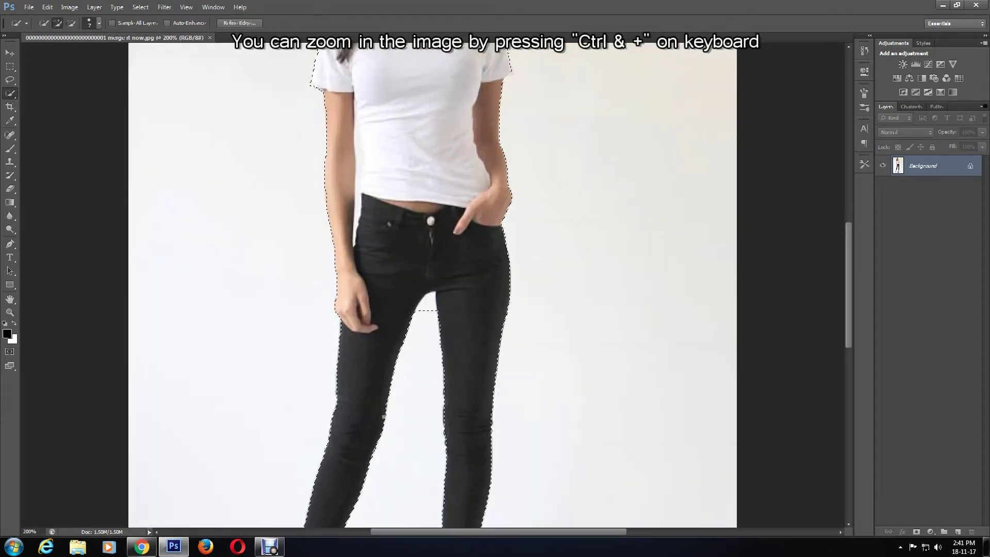
{"action": "key", "text": "ctrl+plus"}
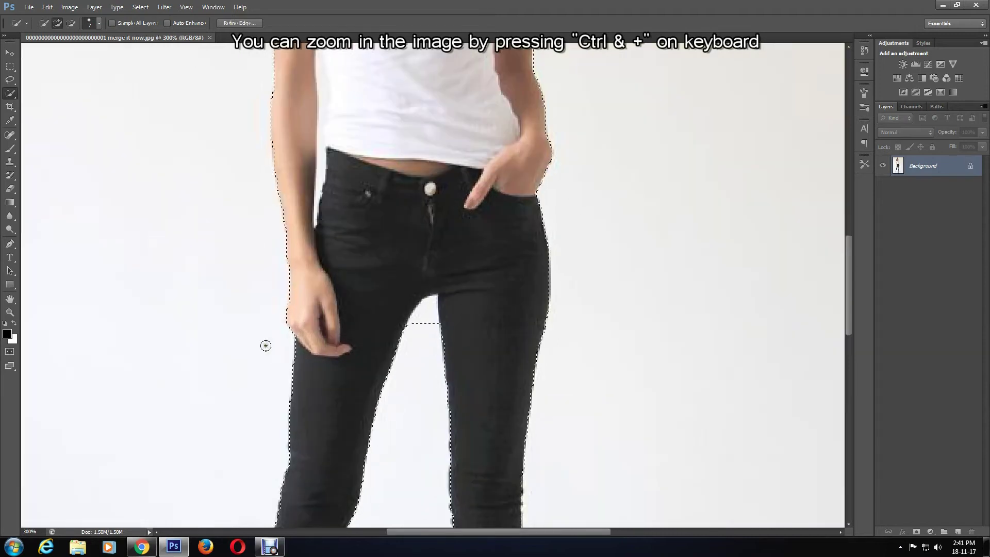
{"action": "scroll", "coordinate": [367, 299], "scroll_direction": "down", "scroll_amount": 8}
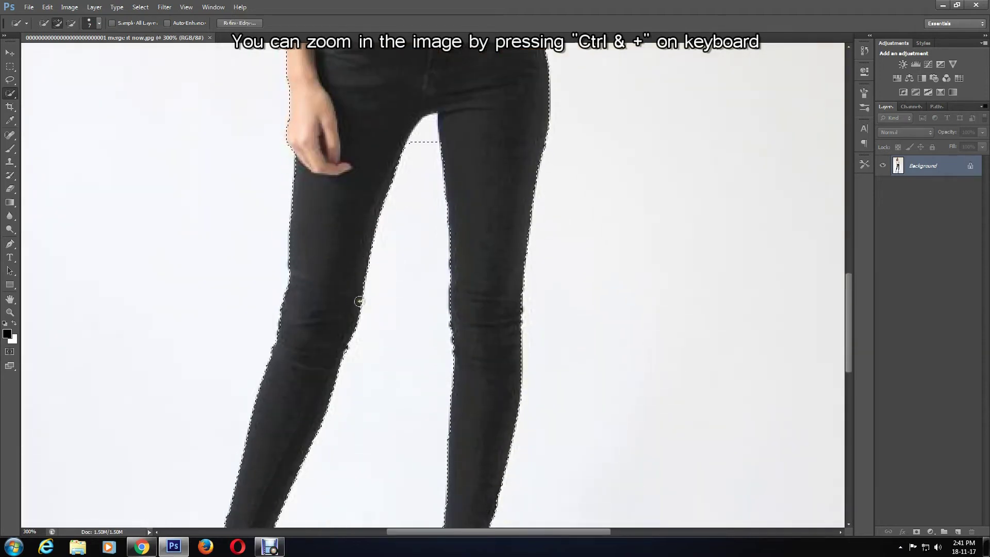
{"action": "scroll", "coordinate": [360, 301], "scroll_direction": "down", "scroll_amount": 8}
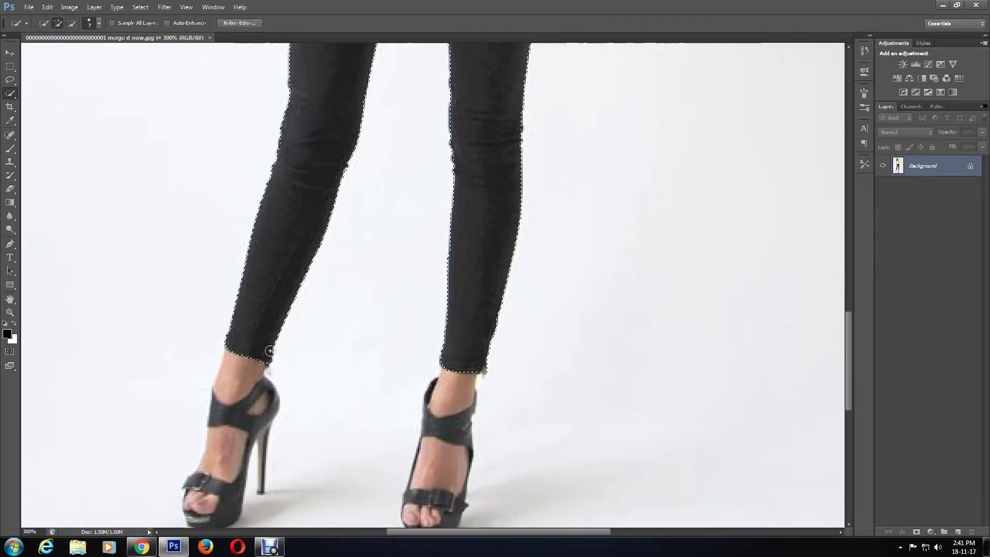
{"action": "mouse_move", "coordinate": [261, 354]}
{"action": "left_mouse_down"}
{"action": "mouse_move", "coordinate": [243, 379]}
{"action": "mouse_move", "coordinate": [222, 473]}
{"action": "left_mouse_up"}
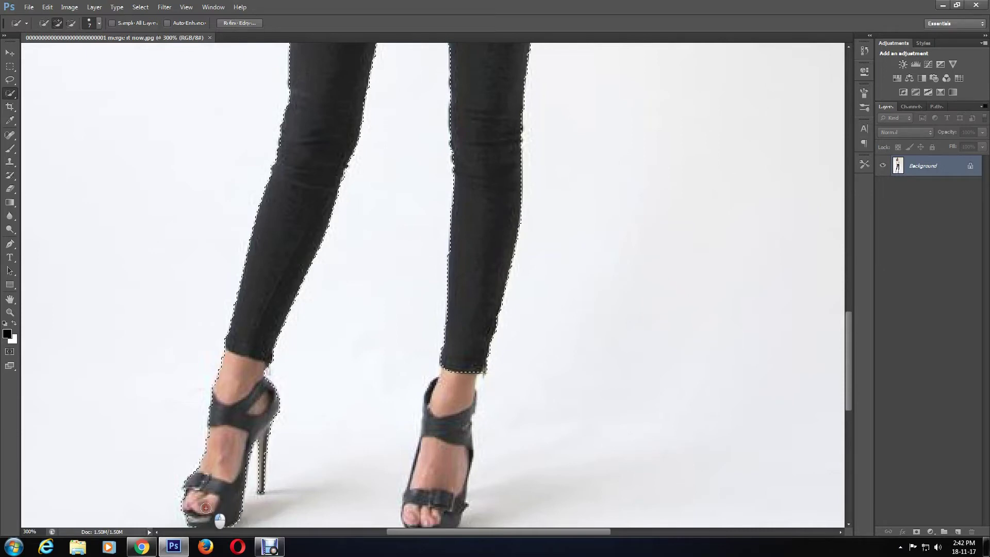
{"action": "scroll", "coordinate": [424, 362], "scroll_direction": "down", "scroll_amount": 2}
{"action": "scroll", "coordinate": [417, 364], "scroll_direction": "down", "scroll_amount": 2}
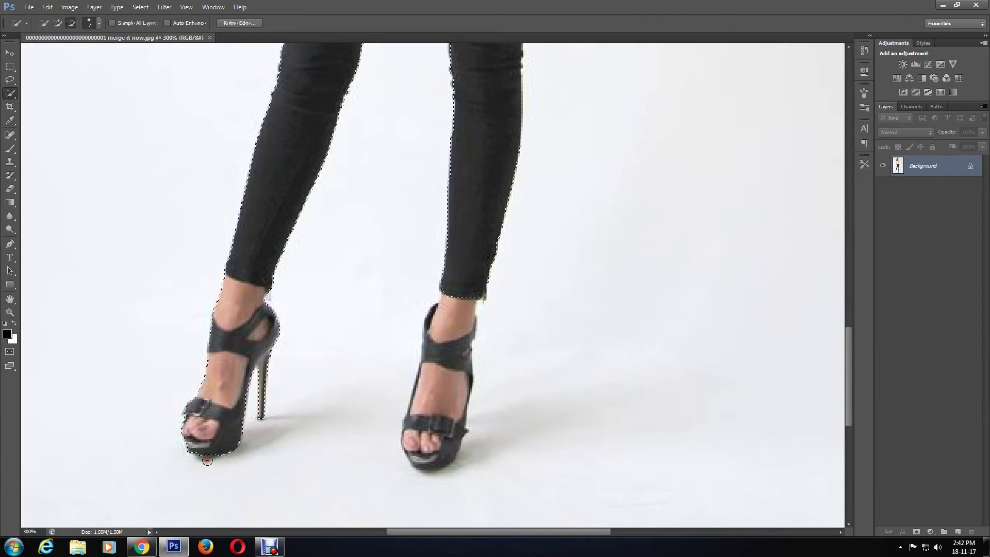
{"action": "scroll", "coordinate": [439, 379], "scroll_direction": "up", "scroll_amount": 2}
{"action": "left_click", "coordinate": [440, 379]}
{"action": "mouse_move", "coordinate": [440, 379]}
{"action": "left_mouse_down"}
{"action": "mouse_move", "coordinate": [428, 464]}
{"action": "mouse_move", "coordinate": [439, 347]}
{"action": "mouse_move", "coordinate": [464, 363]}
{"action": "left_mouse_up"}
Subtract the patch of background between the woman's upper thighs from the selection
{"action": "scroll", "coordinate": [505, 438], "scroll_direction": "up", "scroll_amount": 10}
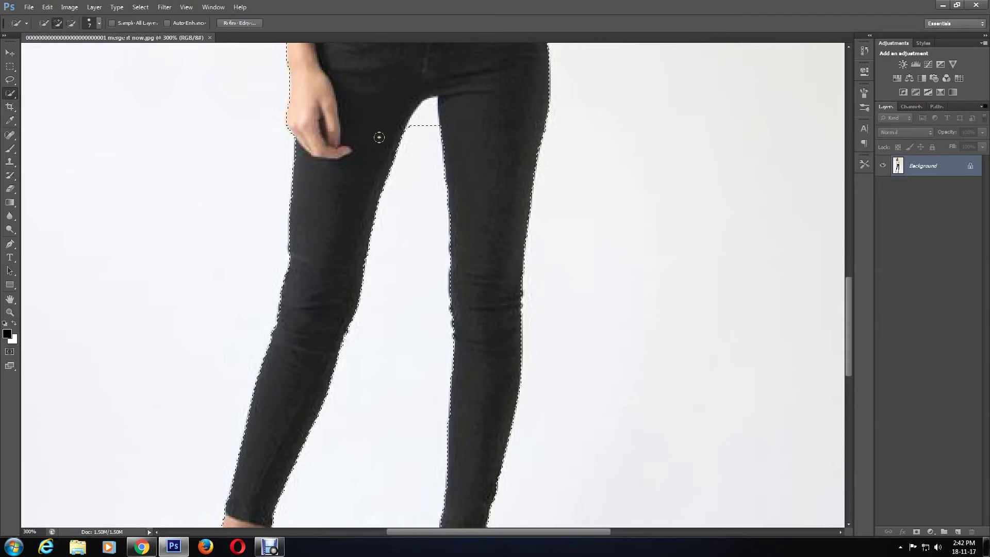
{"action": "left_click", "coordinate": [75, 27]}
{"action": "left_click", "coordinate": [422, 116]}
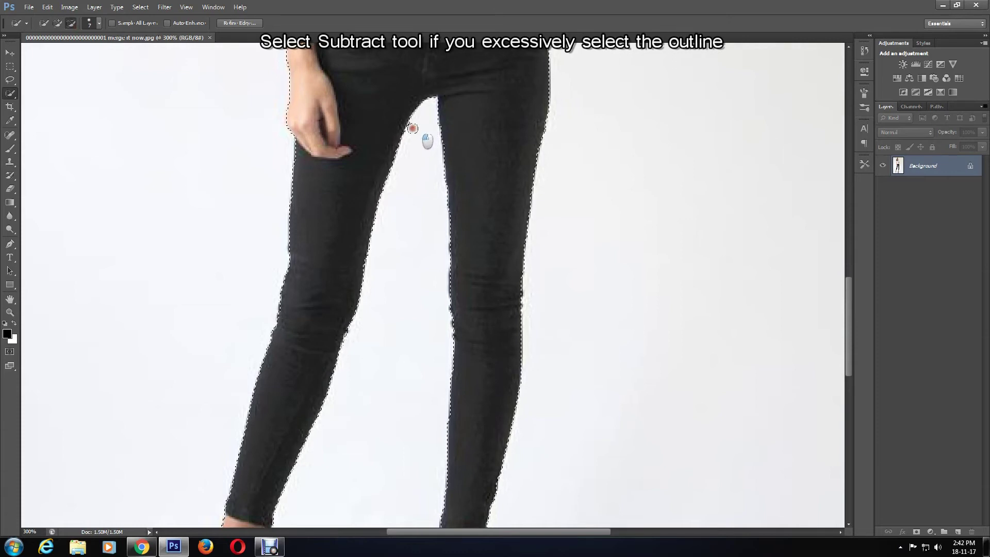
Add the missed hair strands along the outer edge of the woman's long hair to the selection
{"action": "scroll", "coordinate": [636, 215], "scroll_direction": "up", "scroll_amount": 5}
{"action": "scroll", "coordinate": [451, 159], "scroll_direction": "up", "scroll_amount": 6}
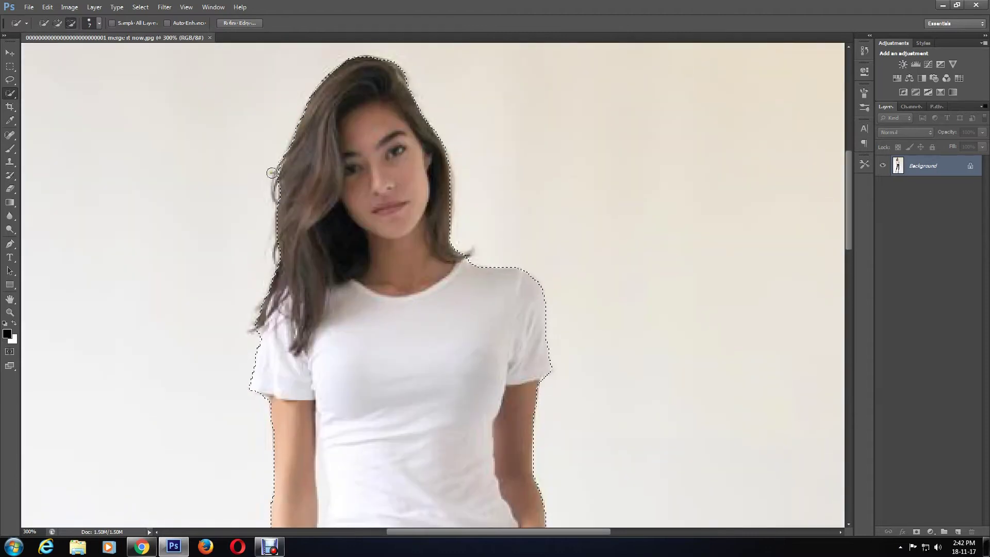
{"action": "left_click", "coordinate": [58, 24]}
{"action": "left_click", "coordinate": [288, 192]}
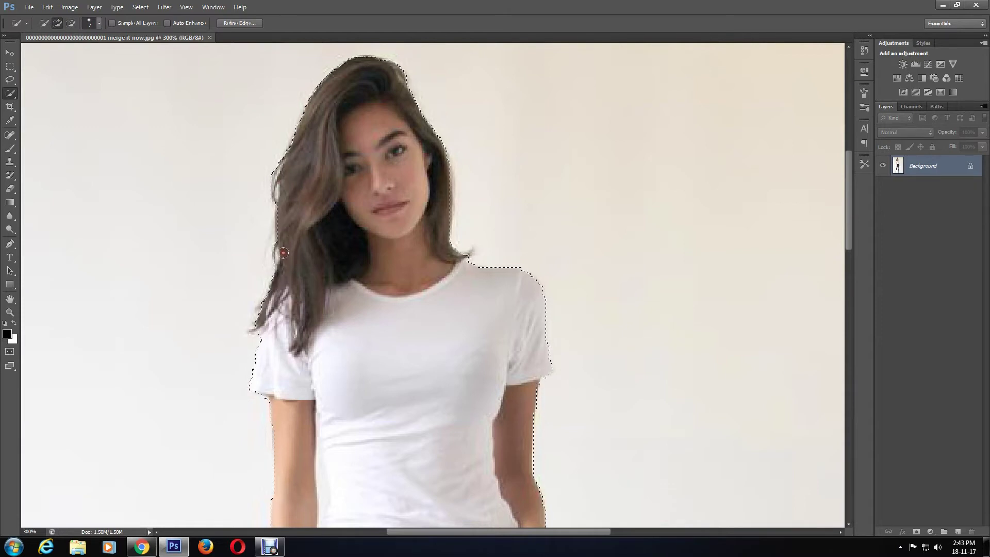
Try to subtract the background gap between the hanging arm and the waist from the selection
{"action": "scroll", "coordinate": [353, 294], "scroll_direction": "down", "scroll_amount": 5}
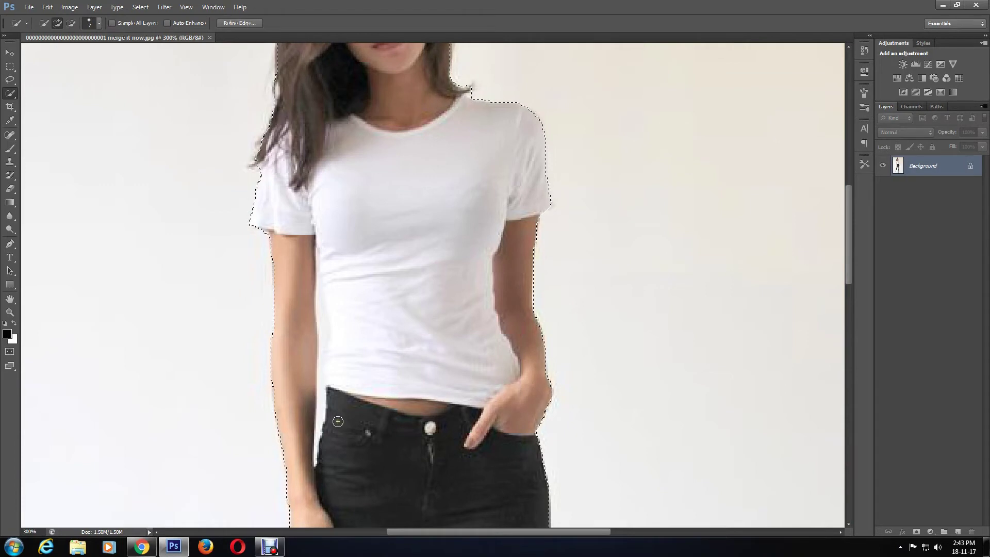
{"action": "left_click", "coordinate": [71, 23]}
{"action": "left_click", "coordinate": [71, 23]}
{"action": "left_click_drag", "start_coordinate": [322, 392], "coordinate": [319, 407]}
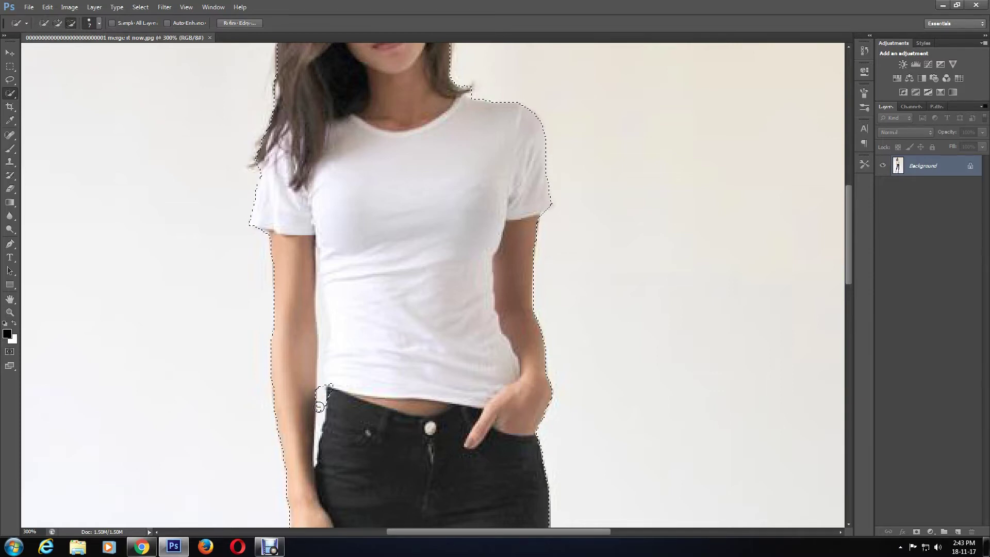
Undo the last subtraction and remove the gap between the hanging arm and the hip from the selection using brush size 3
{"action": "key", "text": "bracketleft"}
{"action": "key", "text": "bracketleft"}
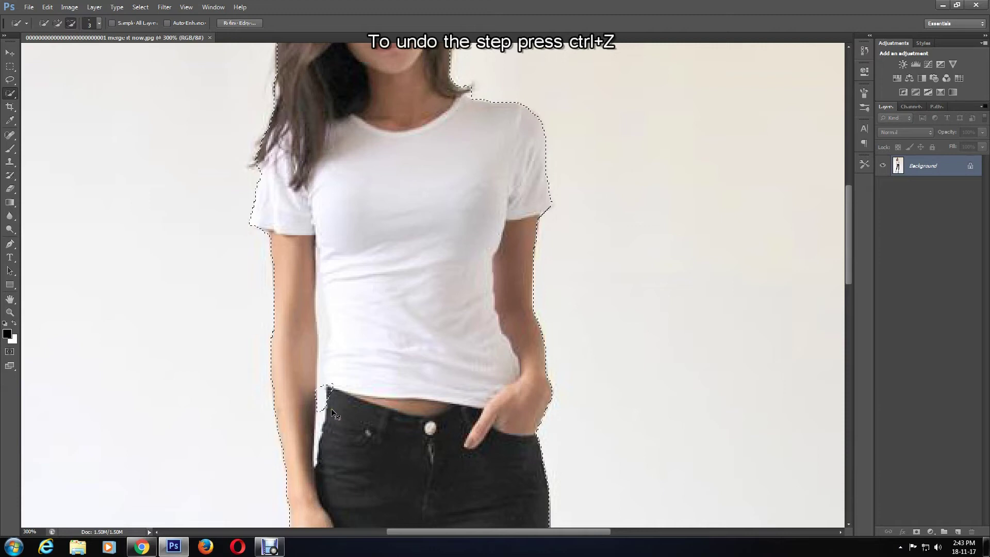
{"action": "key", "text": "ctrl+z"}
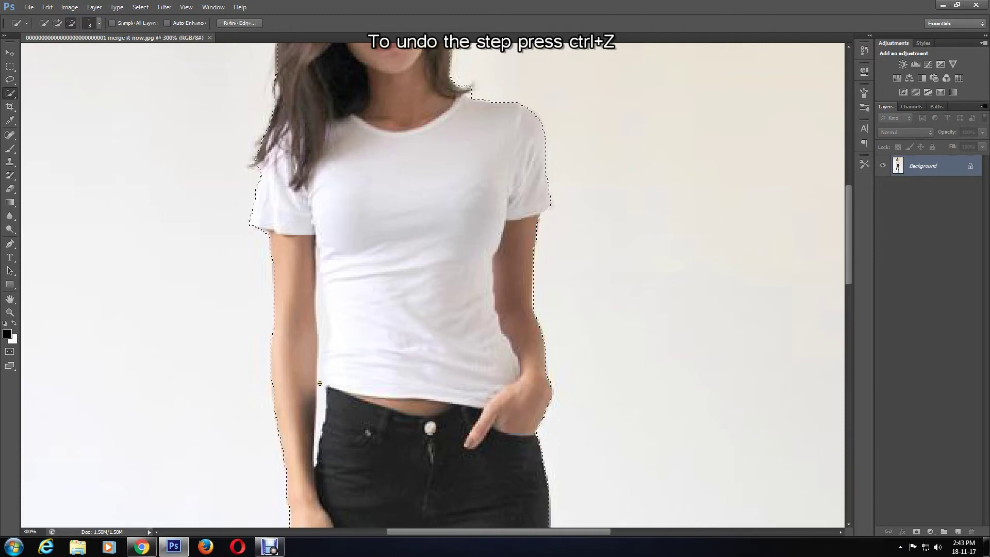
{"action": "left_click", "coordinate": [320, 380]}
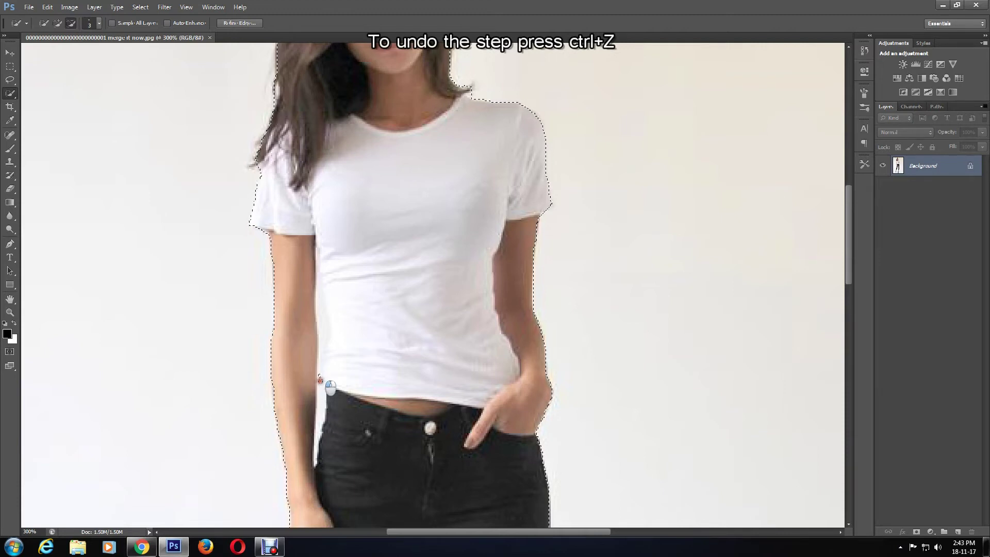
{"action": "left_click_drag", "start_coordinate": [321, 380], "coordinate": [315, 449]}
{"action": "left_click_drag", "start_coordinate": [315, 450], "coordinate": [315, 453]}
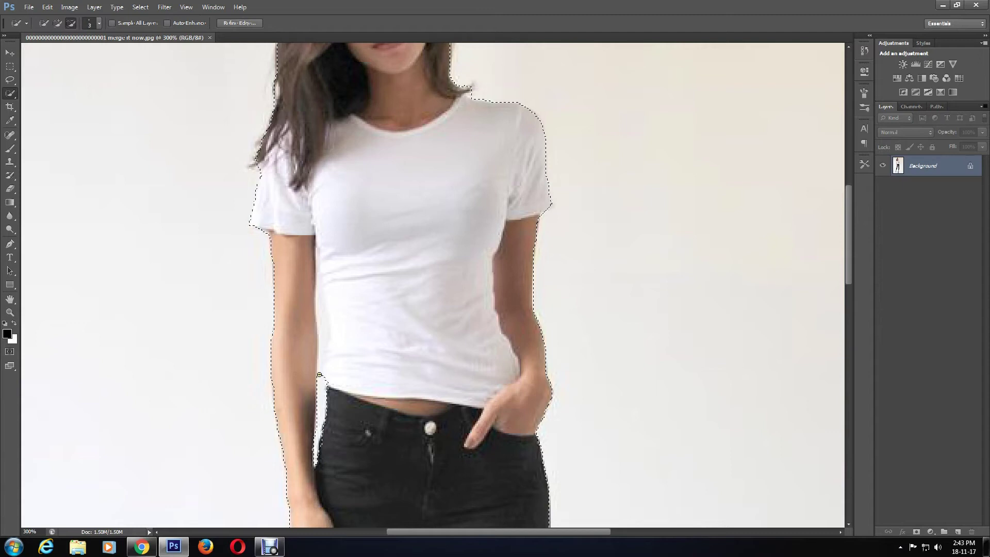
Clean up the selection between the arm and the shirt's lower hem using brush size 1
{"action": "key", "text": "bracketleft"}
{"action": "key", "text": "bracketleft"}
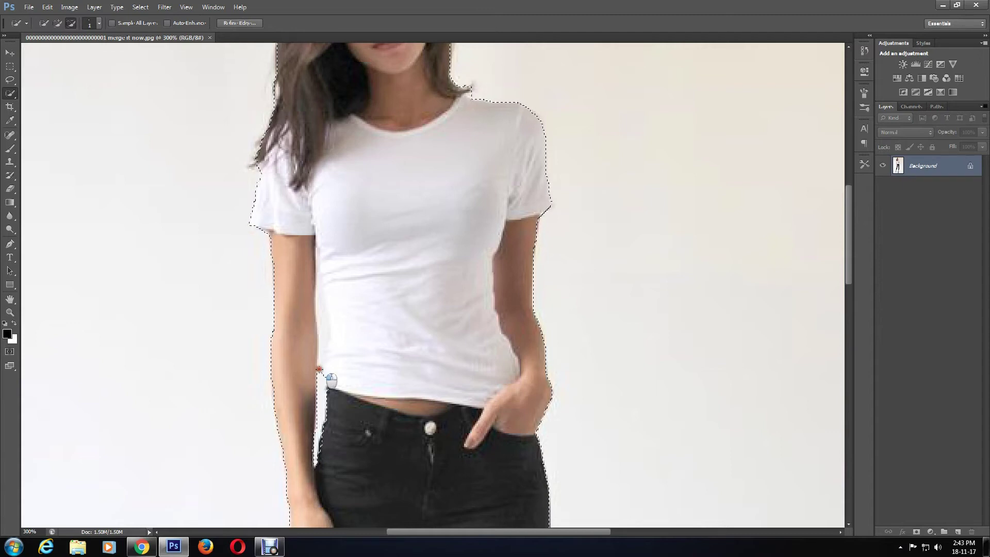
{"action": "left_click_drag", "start_coordinate": [320, 374], "coordinate": [332, 354]}
{"action": "left_click_drag", "start_coordinate": [332, 353], "coordinate": [334, 382]}
{"action": "left_click", "coordinate": [326, 387]}
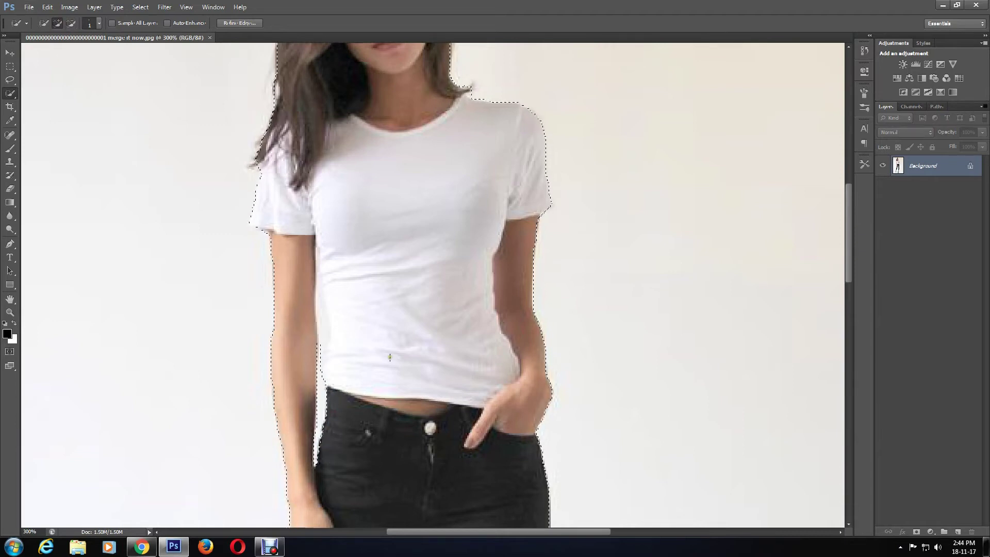
Refine the edge of the woman's selection with Smooth 10, Feather 1 px and Contrast 10%
{"action": "scroll", "coordinate": [390, 357], "scroll_direction": "up", "scroll_amount": 4}
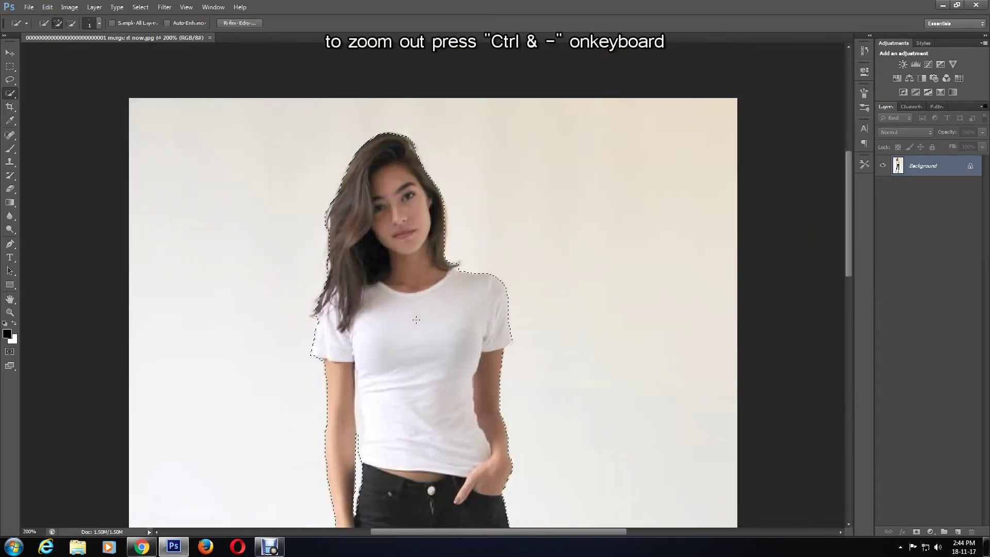
{"action": "key", "text": "ctrl+minus"}
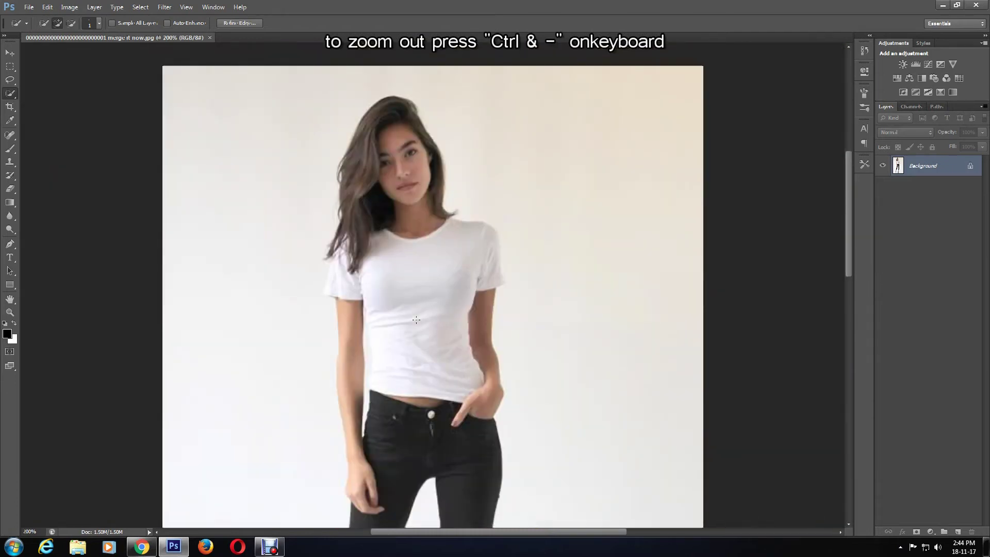
{"action": "key", "text": "ctrl+minus"}
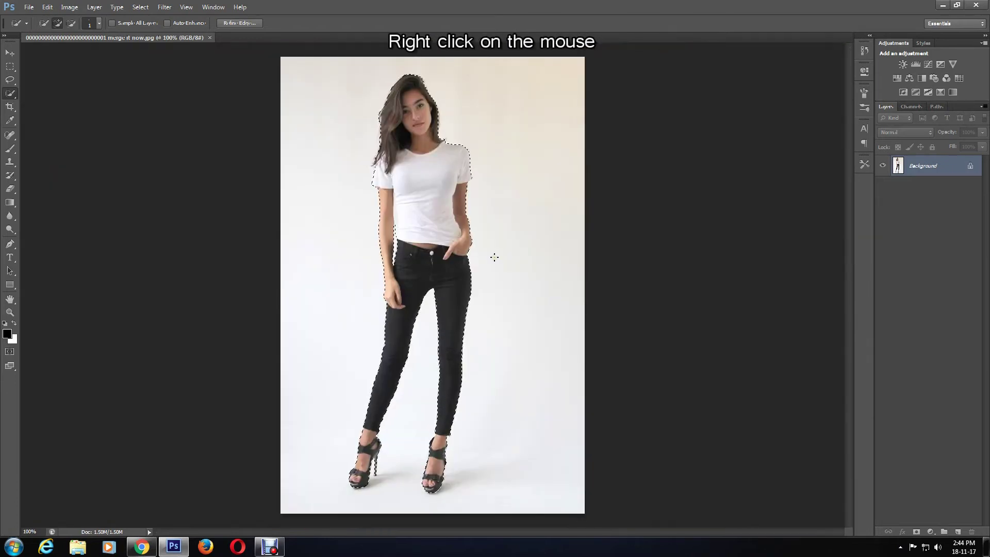
{"action": "right_click", "coordinate": [505, 237]}
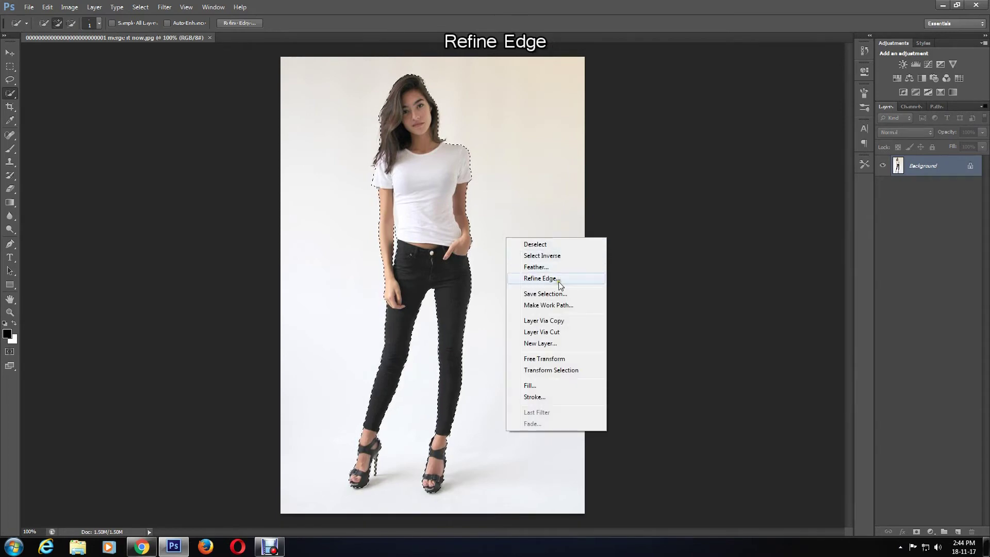
{"action": "left_click", "coordinate": [534, 279]}
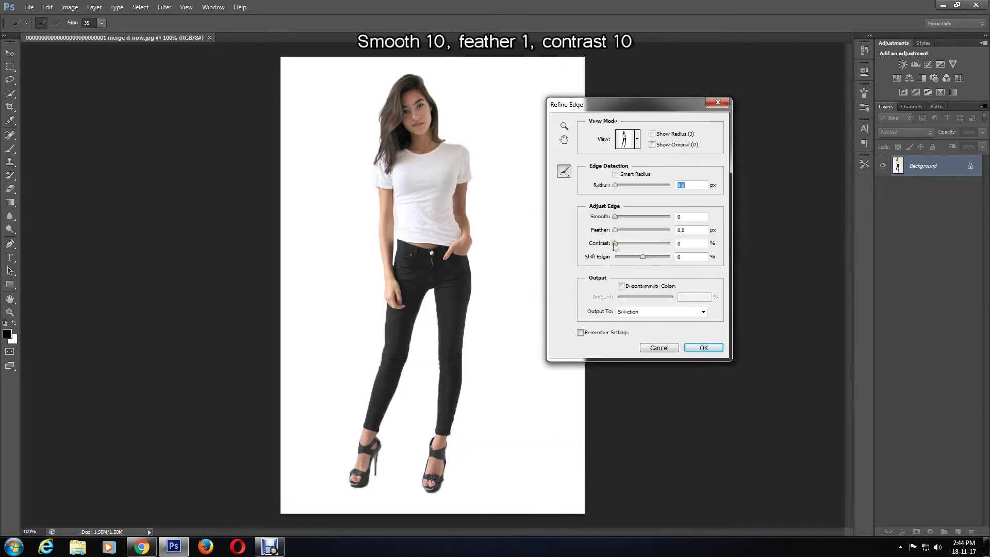
{"action": "left_click", "coordinate": [641, 219]}
{"action": "type", "text": "10"}
{"action": "left_click", "coordinate": [678, 230]}
{"action": "type", "text": "1"}
{"action": "left_click", "coordinate": [681, 243]}
{"action": "type", "text": "10"}
{"action": "left_click", "coordinate": [703, 347]}
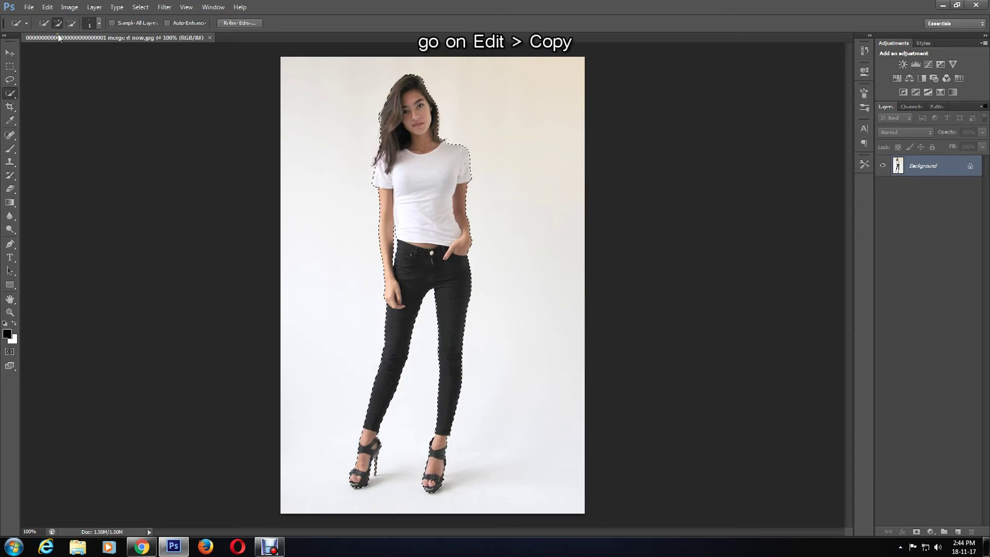
Copy the selected woman and create a new white document 1400 pixels wide and 1100 pixels high
{"action": "left_click", "coordinate": [47, 7]}
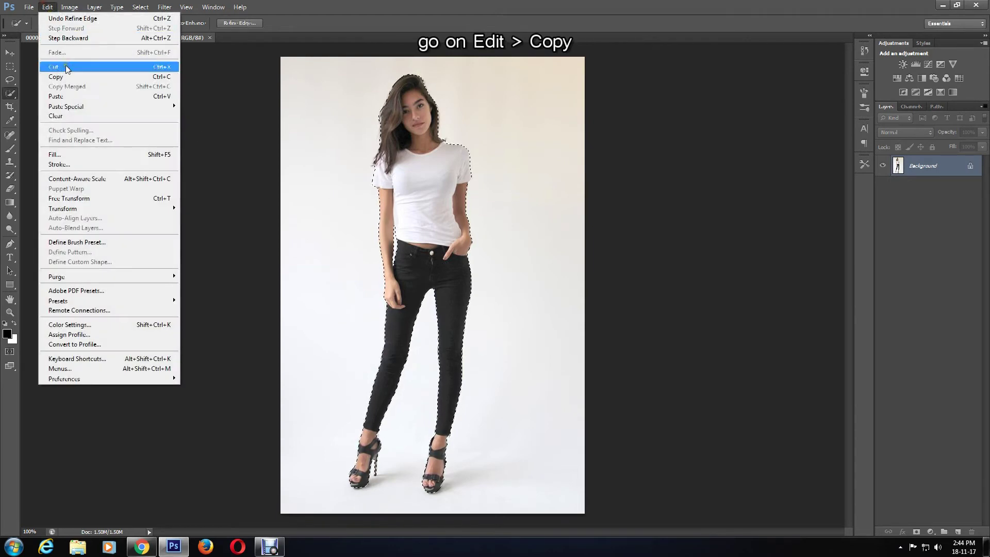
{"action": "left_click", "coordinate": [61, 76]}
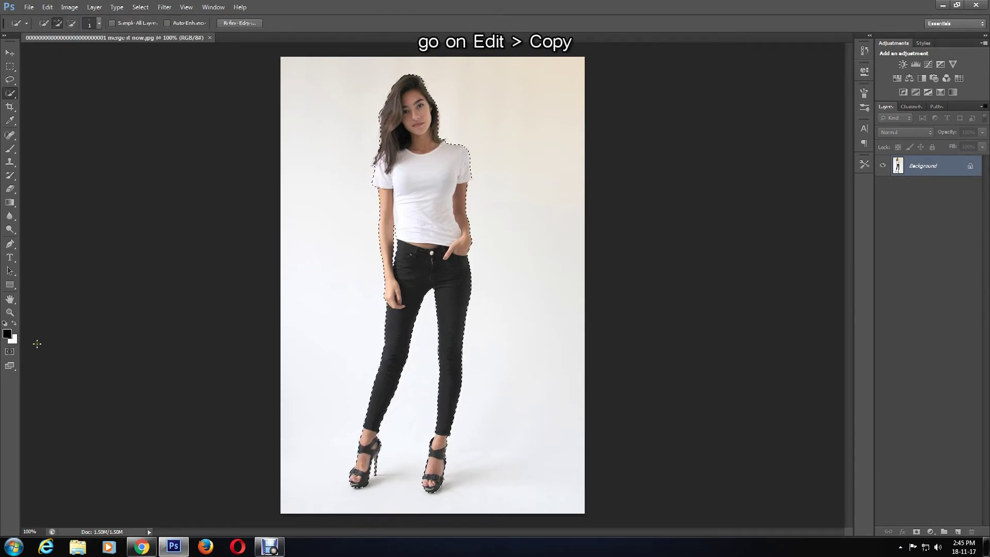
{"action": "left_click", "coordinate": [25, 10]}
{"action": "left_click", "coordinate": [27, 18]}
{"action": "double_click", "coordinate": [460, 188]}
{"action": "type", "text": "1400"}
{"action": "key", "text": "Tab"}
{"action": "type", "text": "100"}
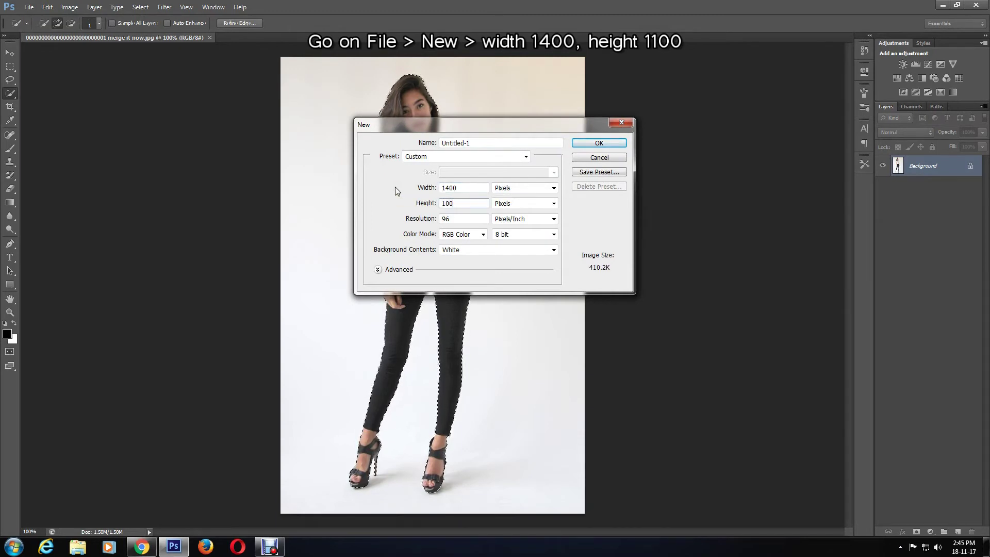
{"action": "key", "text": "Home"}
{"action": "type", "text": "1"}
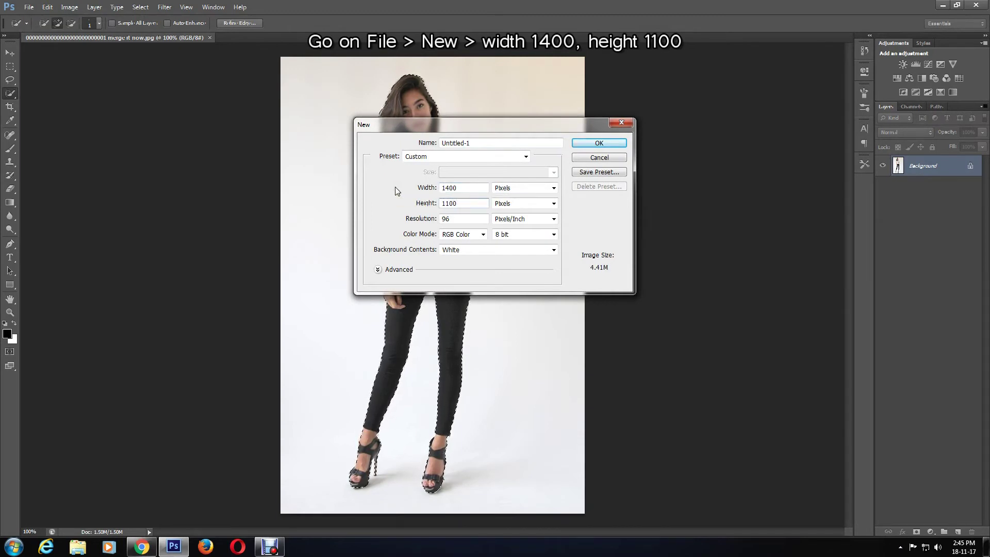
{"action": "left_click", "coordinate": [597, 143]}
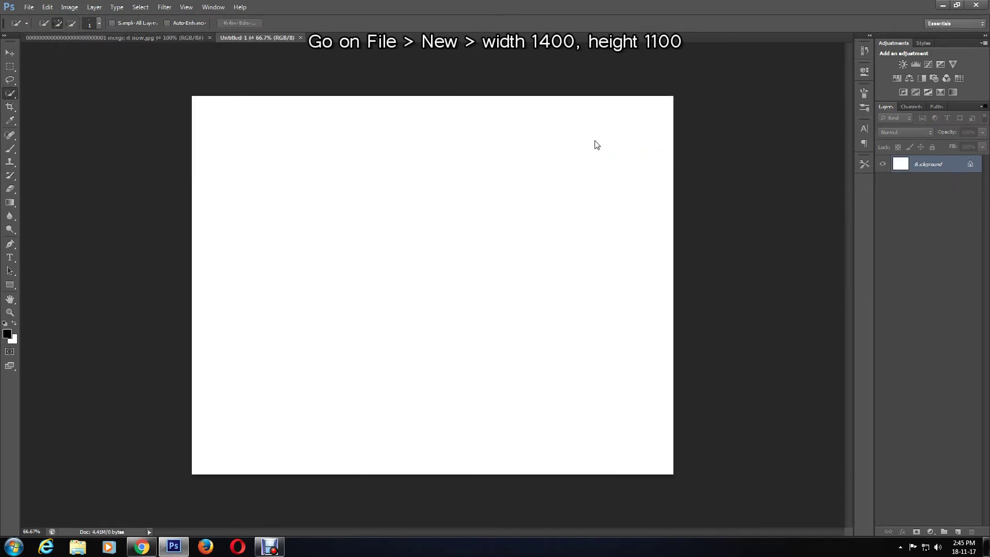
Set the foreground color to white and the background color to dark red
{"action": "left_click", "coordinate": [16, 323]}
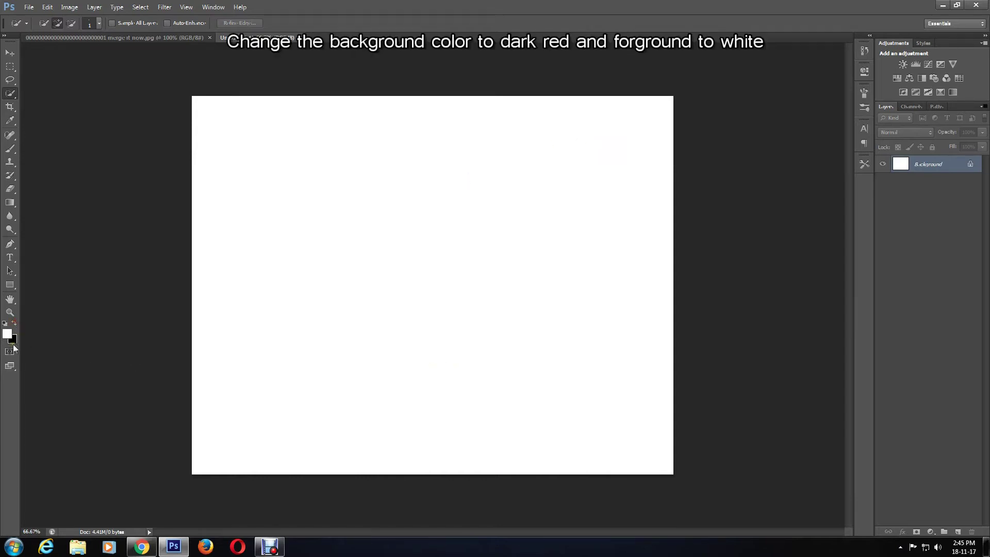
{"action": "left_click", "coordinate": [12, 341]}
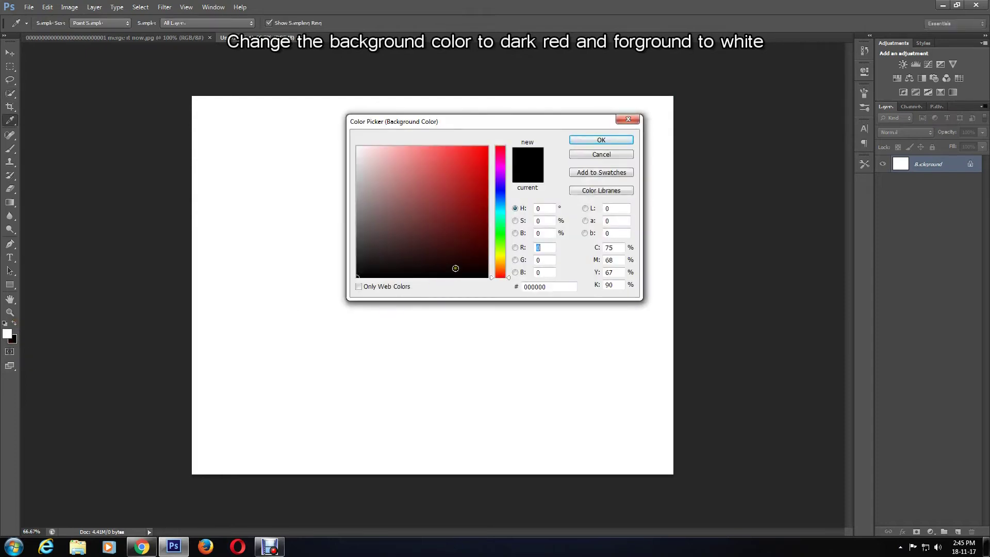
{"action": "left_click", "coordinate": [473, 244]}
{"action": "left_click", "coordinate": [616, 141]}
{"action": "key", "text": "w"}
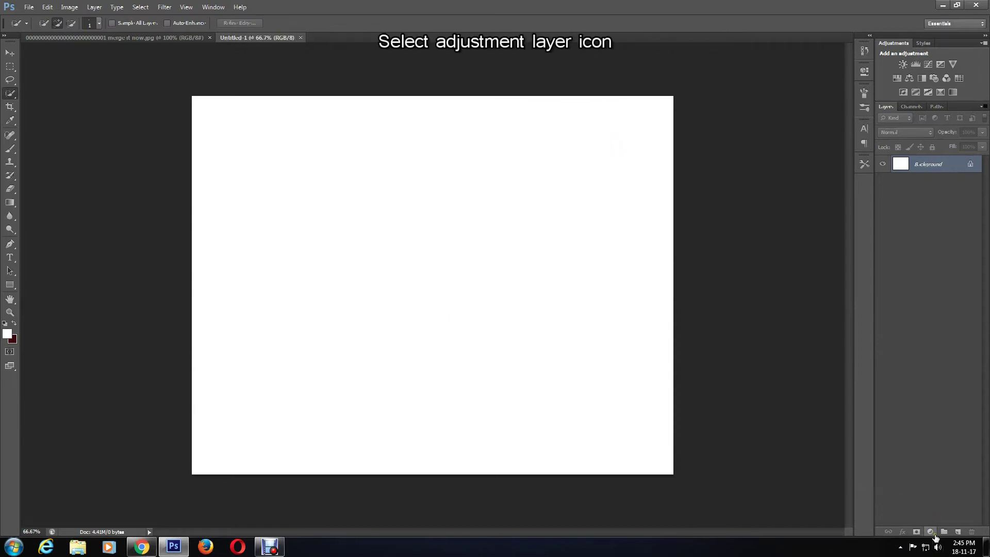
Add a Gradient Fill layer with Radial style and the Foreground to Background preset, and reduce its opacity to 52%
{"action": "left_click", "coordinate": [930, 532]}
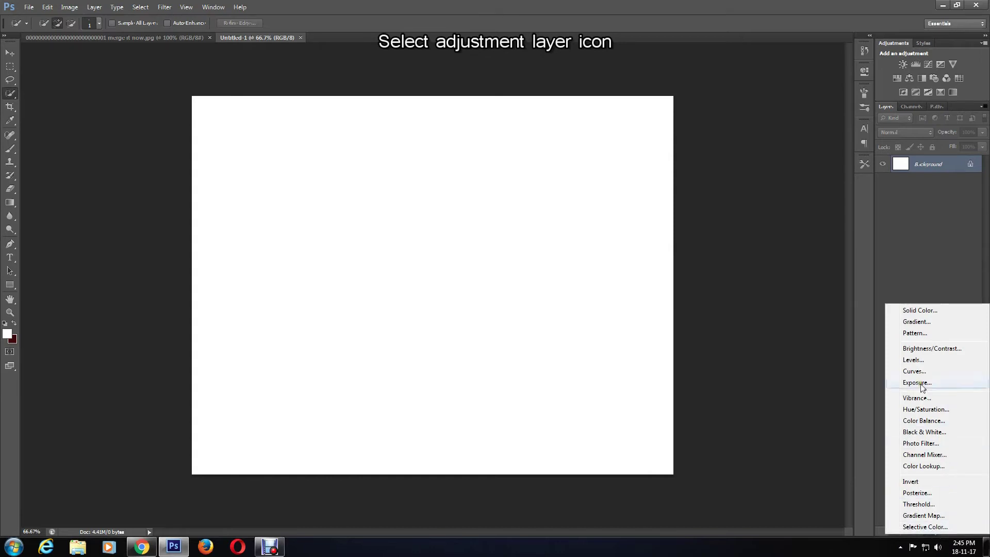
{"action": "left_click", "coordinate": [917, 323]}
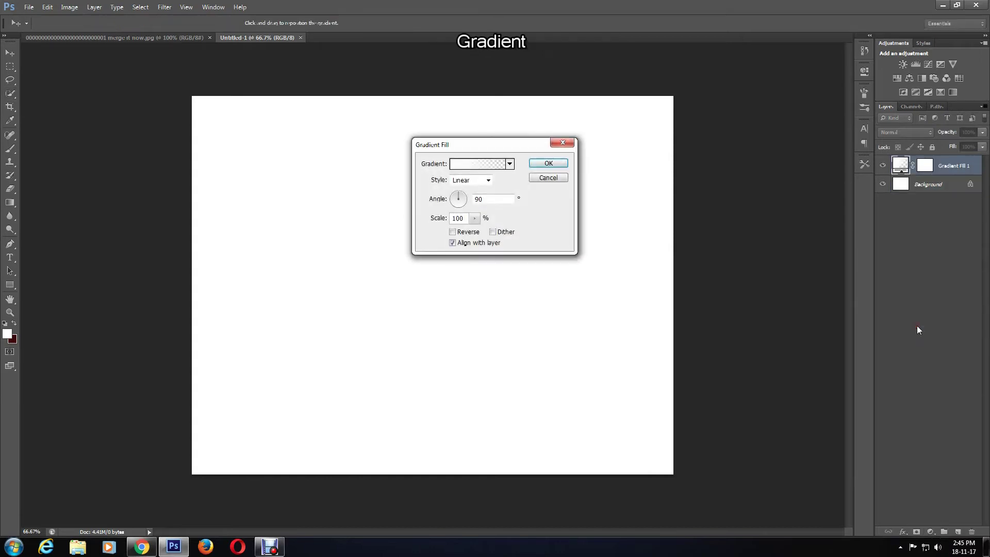
{"action": "left_click", "coordinate": [470, 180]}
{"action": "left_click", "coordinate": [469, 198]}
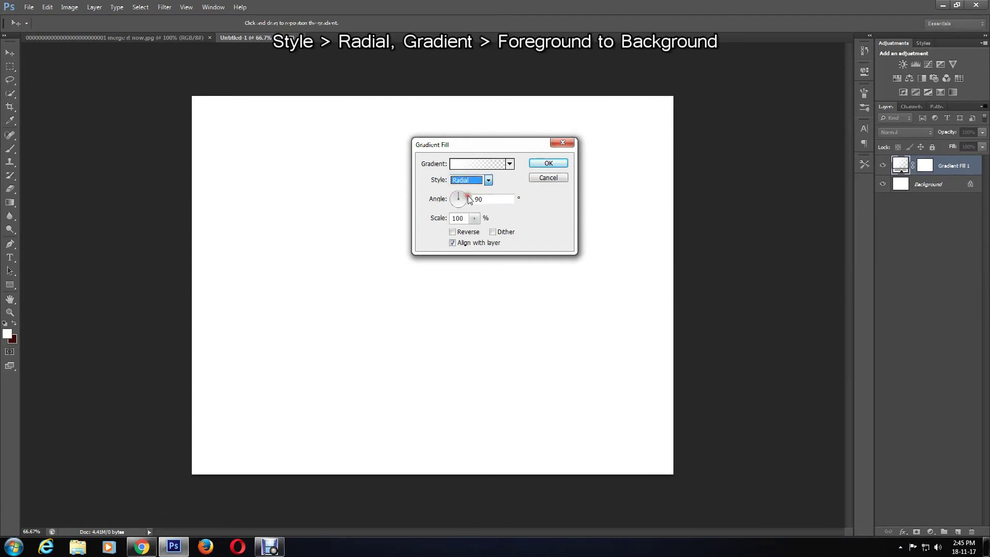
{"action": "left_click", "coordinate": [469, 165]}
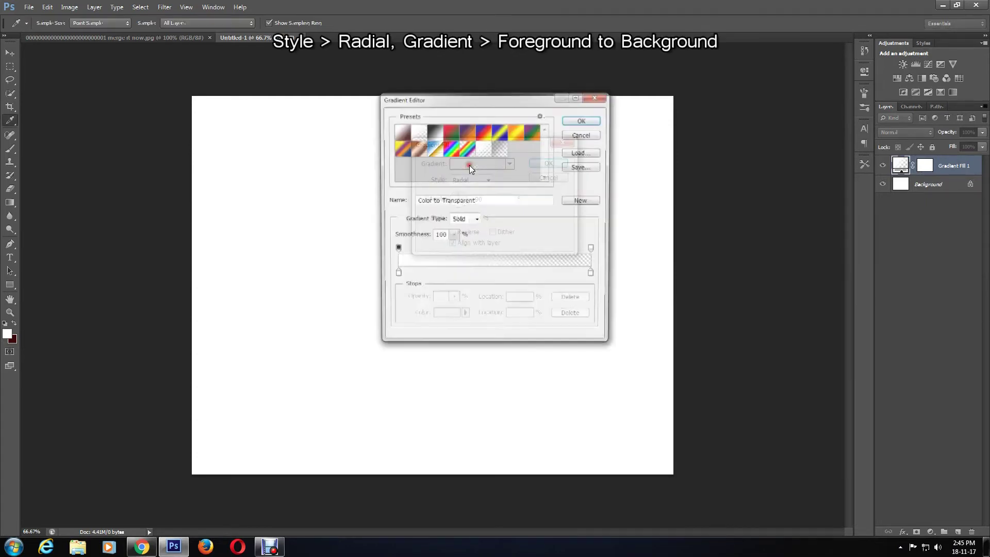
{"action": "left_click", "coordinate": [402, 133]}
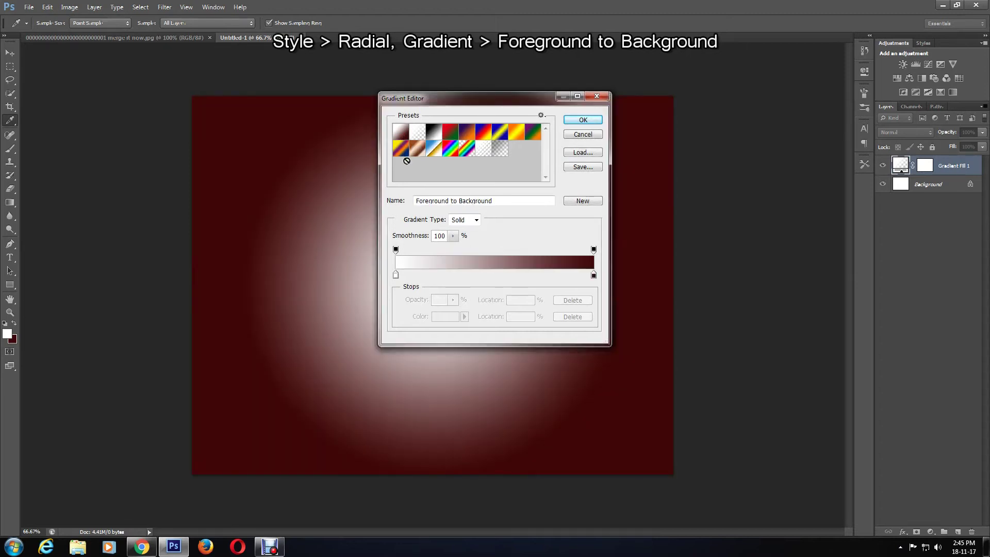
{"action": "left_click", "coordinate": [591, 120]}
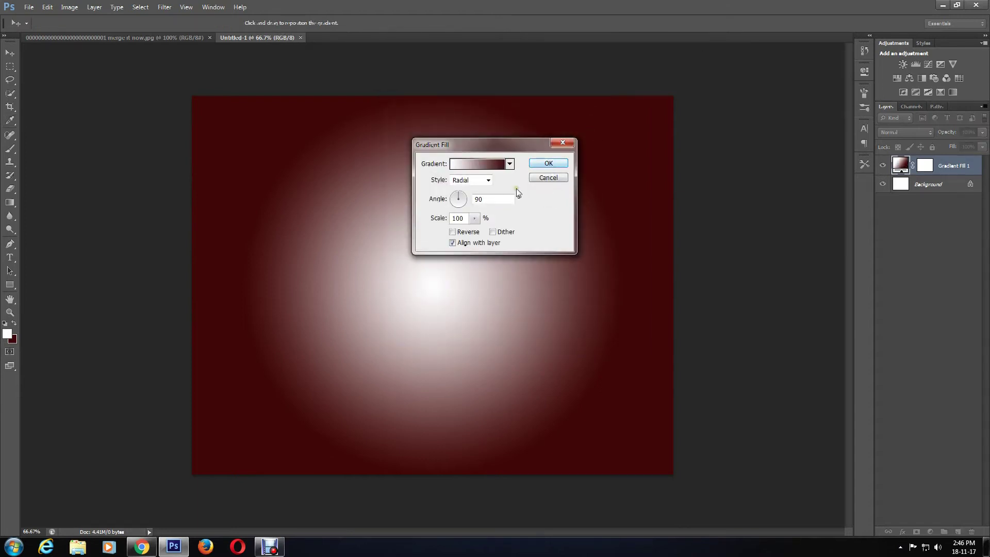
{"action": "left_click", "coordinate": [541, 163]}
{"action": "left_click", "coordinate": [982, 132]}
{"action": "left_click_drag", "start_coordinate": [983, 145], "coordinate": [957, 148]}
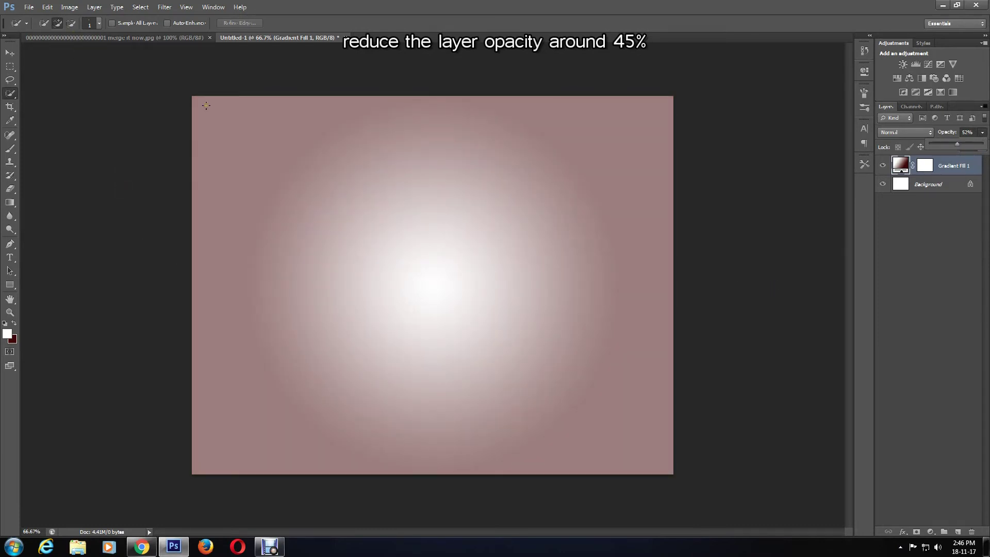
Paste the copied woman into the new gradient document and move her down to the left of the gradient's bright center
{"action": "left_click", "coordinate": [127, 36]}
{"action": "left_click", "coordinate": [271, 37]}
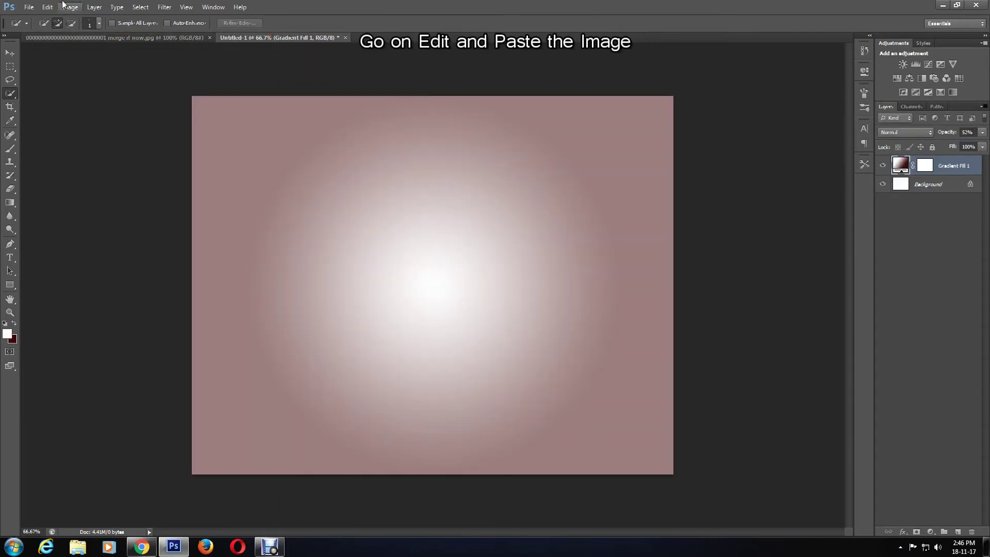
{"action": "left_click", "coordinate": [48, 8]}
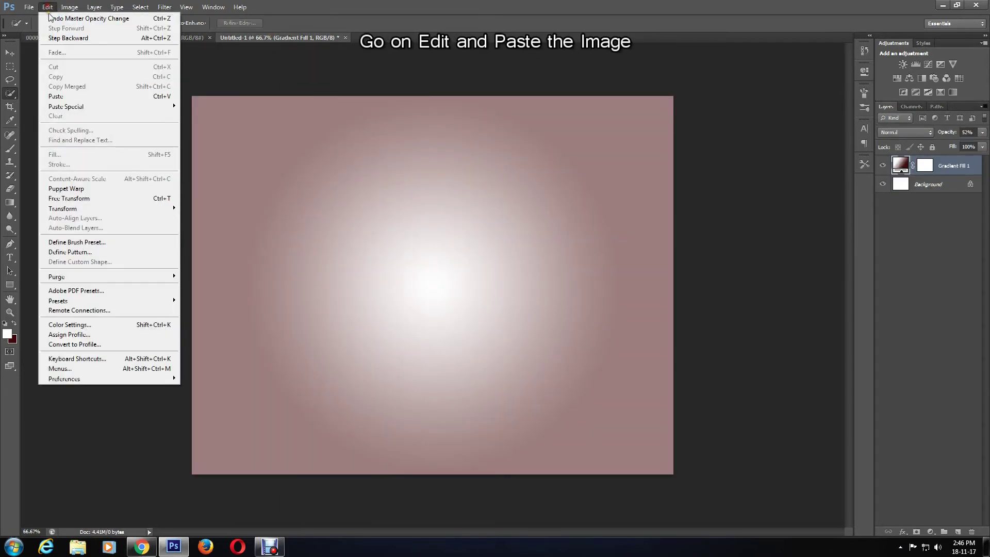
{"action": "left_click", "coordinate": [72, 96]}
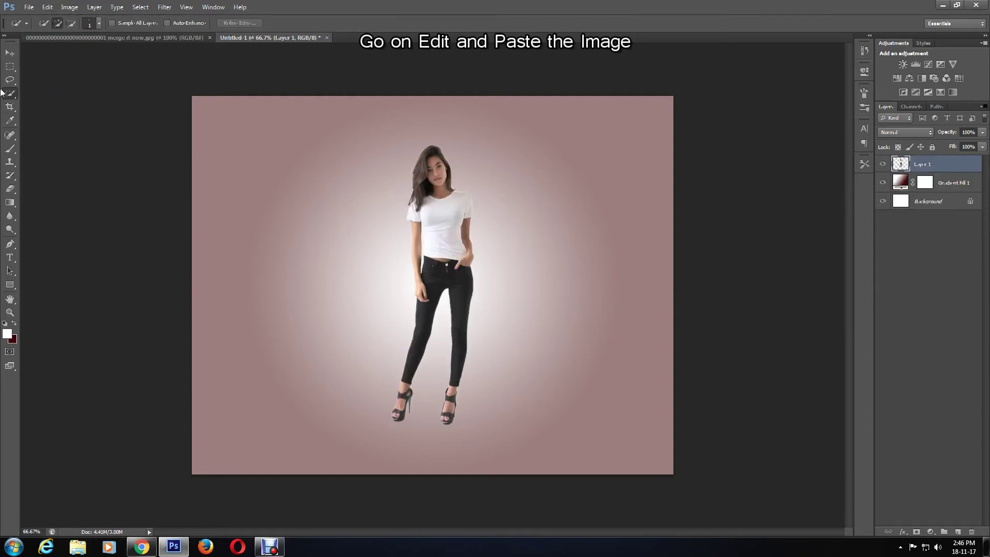
{"action": "left_click", "coordinate": [10, 52]}
{"action": "left_click_drag", "start_coordinate": [446, 225], "coordinate": [360, 260]}
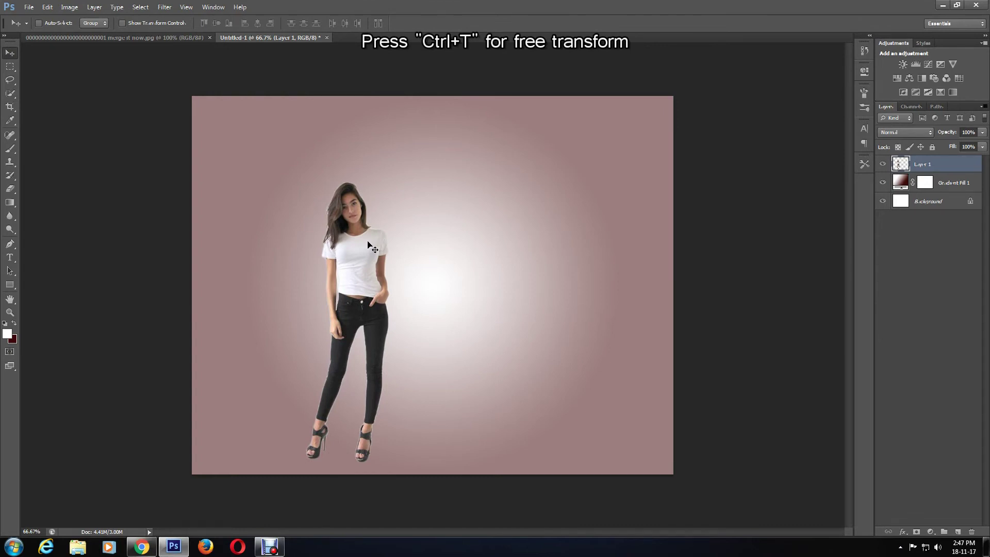
Enlarge the woman with Free Transform to about 119% width and 114% height, and move her so her feet are near the canvas's lower edge
{"action": "key", "text": "ctrl+t"}
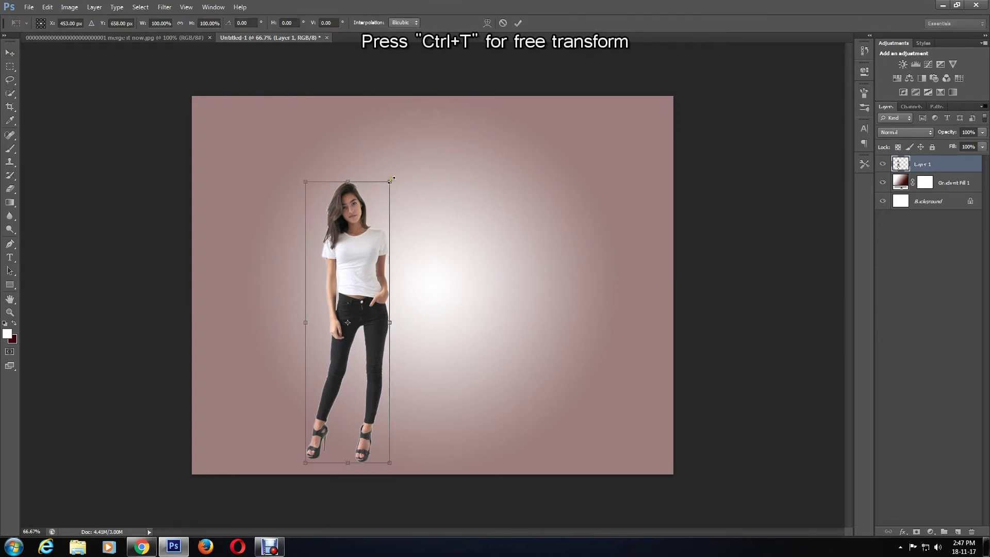
{"action": "left_click_drag", "start_coordinate": [391, 180], "coordinate": [413, 147]}
{"action": "left_click_drag", "start_coordinate": [305, 300], "coordinate": [300, 300]}
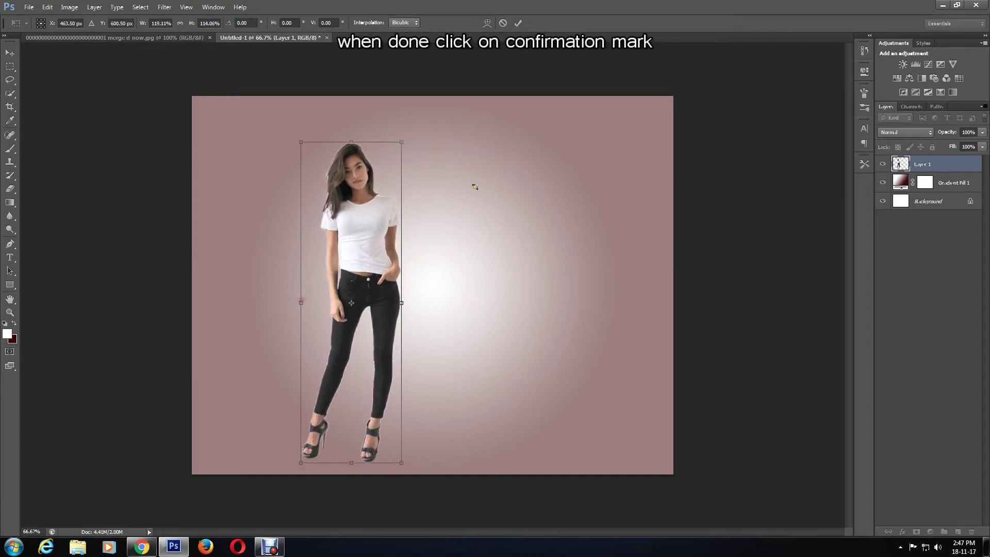
{"action": "left_click", "coordinate": [517, 22]}
{"action": "left_click_drag", "start_coordinate": [373, 213], "coordinate": [357, 233]}
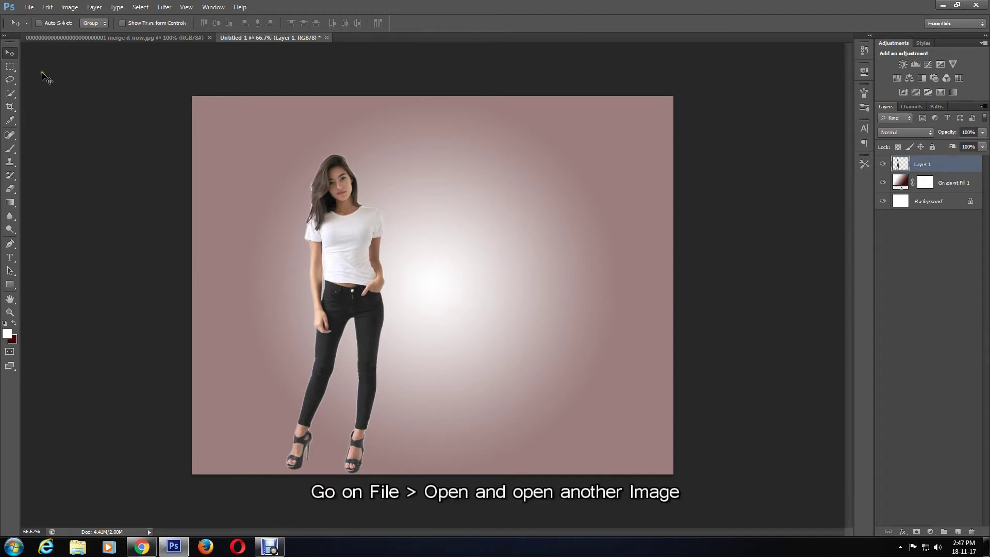
Open the "merge new2.jpg" photo of the man wearing a hat and long coat
{"action": "left_click", "coordinate": [29, 7]}
{"action": "left_click", "coordinate": [35, 29]}
{"action": "left_click", "coordinate": [372, 184]}
{"action": "double_click", "coordinate": [372, 184]}
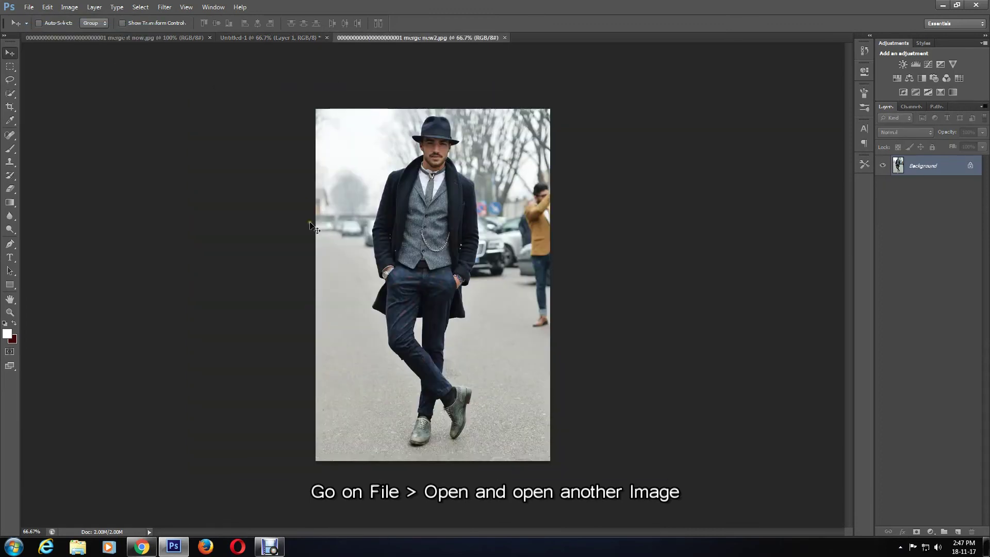
Select the man from hat to shoes with the Quick Selection tool at brush size 5
{"action": "left_click", "coordinate": [12, 95]}
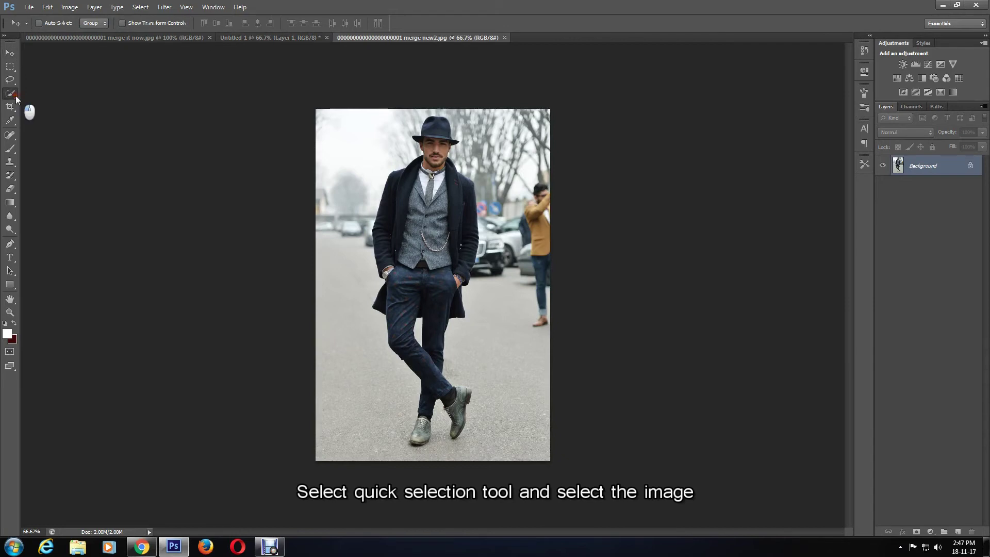
{"action": "left_click", "coordinate": [53, 93]}
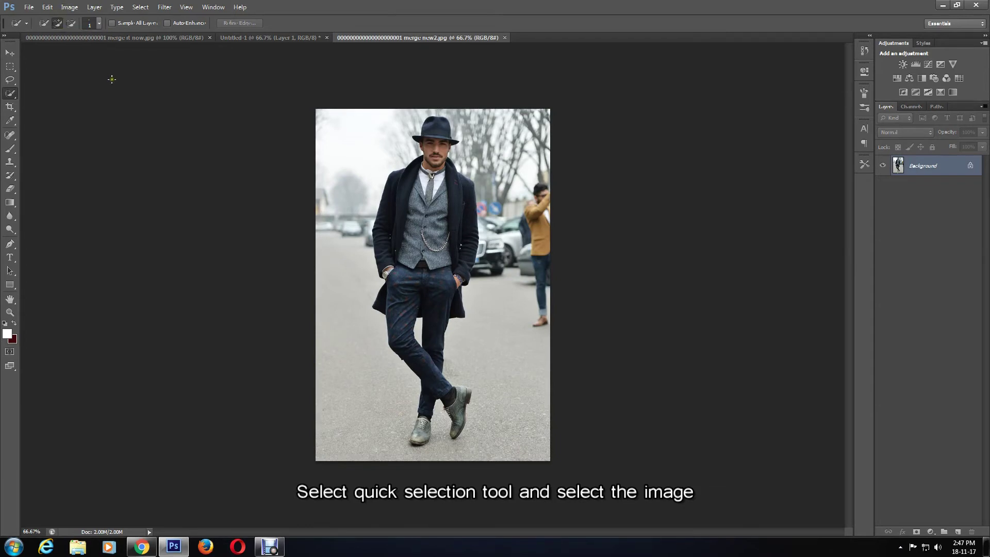
{"action": "mouse_move", "coordinate": [428, 150]}
{"action": "left_mouse_down"}
{"action": "mouse_move", "coordinate": [413, 231]}
{"action": "mouse_move", "coordinate": [438, 209]}
{"action": "mouse_move", "coordinate": [446, 243]}
{"action": "mouse_move", "coordinate": [418, 287]}
{"action": "mouse_move", "coordinate": [401, 291]}
{"action": "mouse_move", "coordinate": [386, 277]}
{"action": "mouse_move", "coordinate": [403, 294]}
{"action": "mouse_move", "coordinate": [418, 358]}
{"action": "mouse_move", "coordinate": [465, 393]}
{"action": "mouse_move", "coordinate": [457, 412]}
{"action": "mouse_move", "coordinate": [418, 438]}
{"action": "left_mouse_up"}
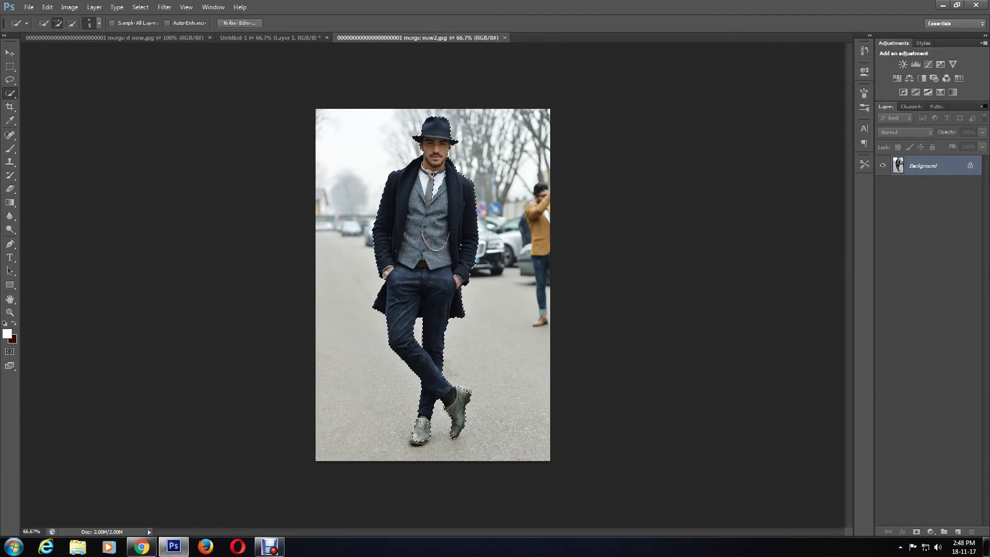
Add the missing edges of the man's two shoes to the selection
{"action": "key", "text": "ctrl+plus"}
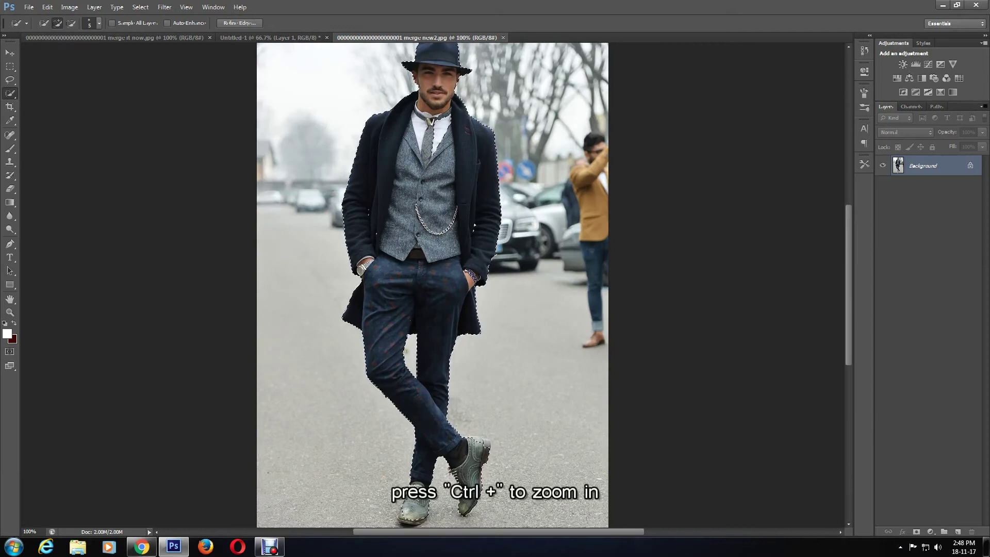
{"action": "scroll", "coordinate": [545, 354], "scroll_direction": "down", "scroll_amount": 2}
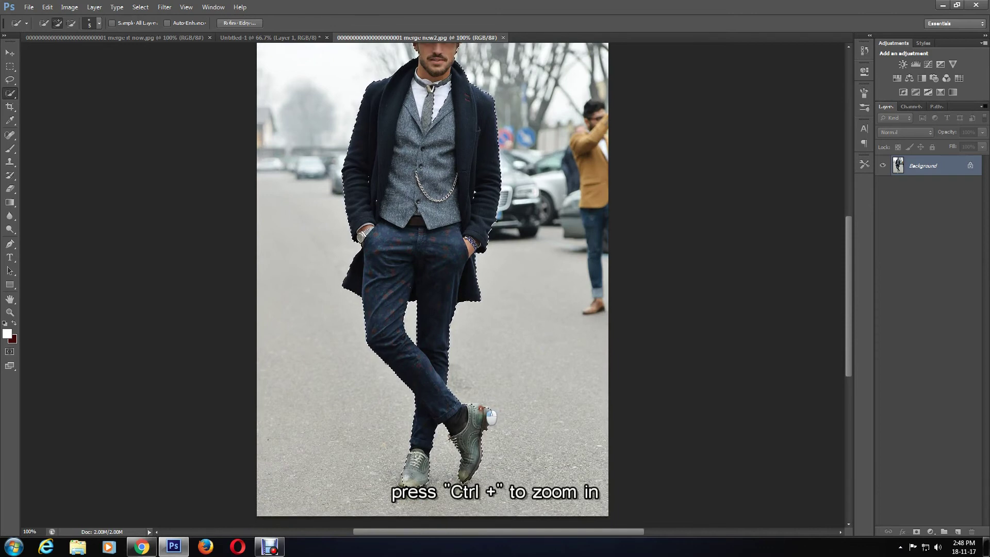
{"action": "left_click_drag", "start_coordinate": [473, 407], "coordinate": [477, 405]}
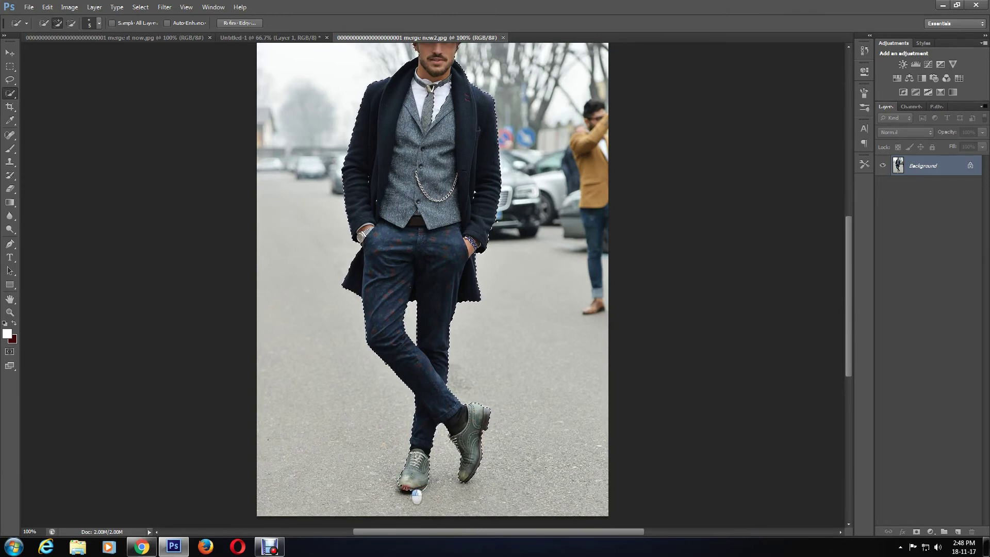
{"action": "left_click_drag", "start_coordinate": [405, 493], "coordinate": [409, 495]}
Add a small background patch beside the man's shoulder to the selection and subtract it again
{"action": "scroll", "coordinate": [415, 477], "scroll_direction": "up", "scroll_amount": 3}
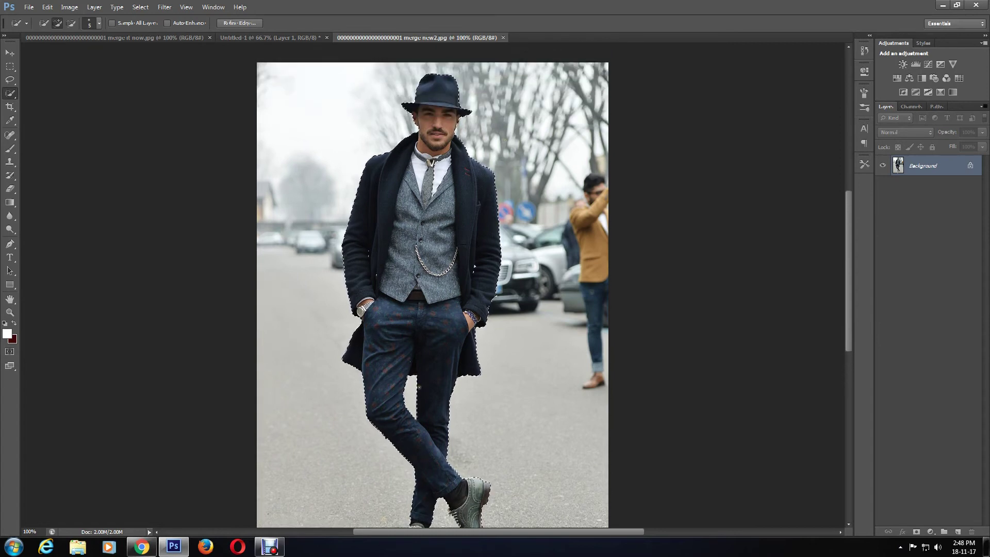
{"action": "scroll", "coordinate": [435, 143], "scroll_direction": "down", "scroll_amount": 1}
{"action": "scroll", "coordinate": [435, 142], "scroll_direction": "up", "scroll_amount": 2}
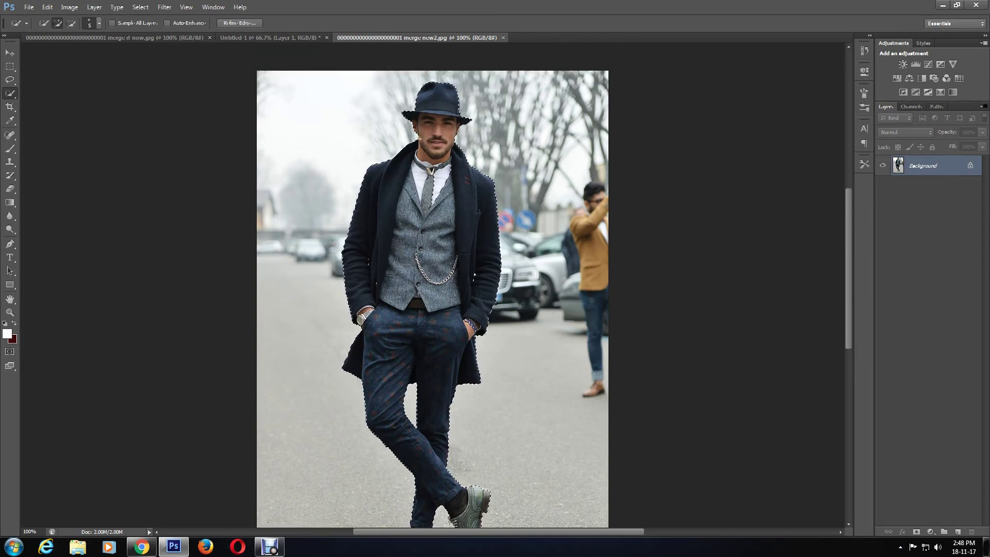
{"action": "key", "text": "ctrl+plus"}
{"action": "scroll", "coordinate": [485, 162], "scroll_direction": "up", "scroll_amount": 5}
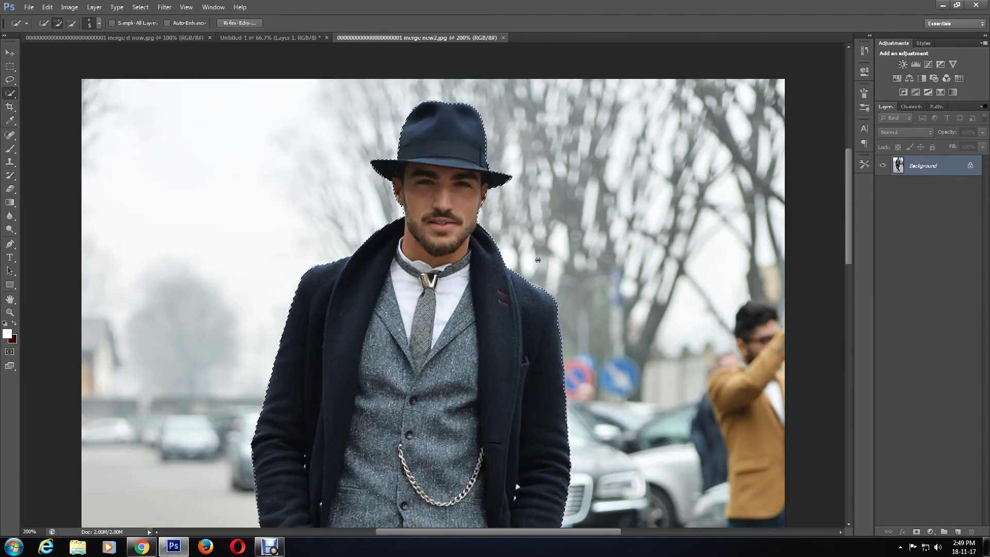
{"action": "scroll", "coordinate": [433, 111], "scroll_direction": "down", "scroll_amount": 1}
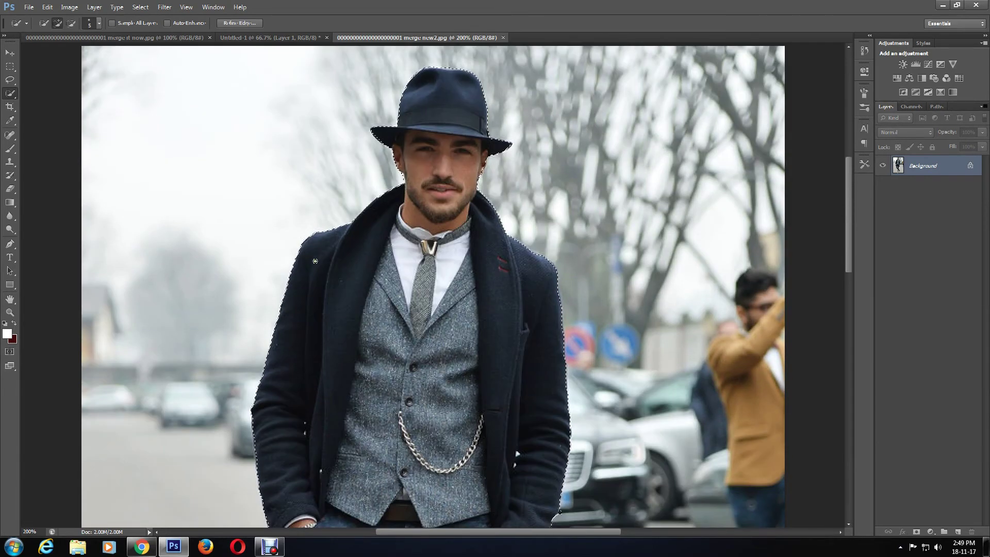
{"action": "left_click", "coordinate": [299, 234]}
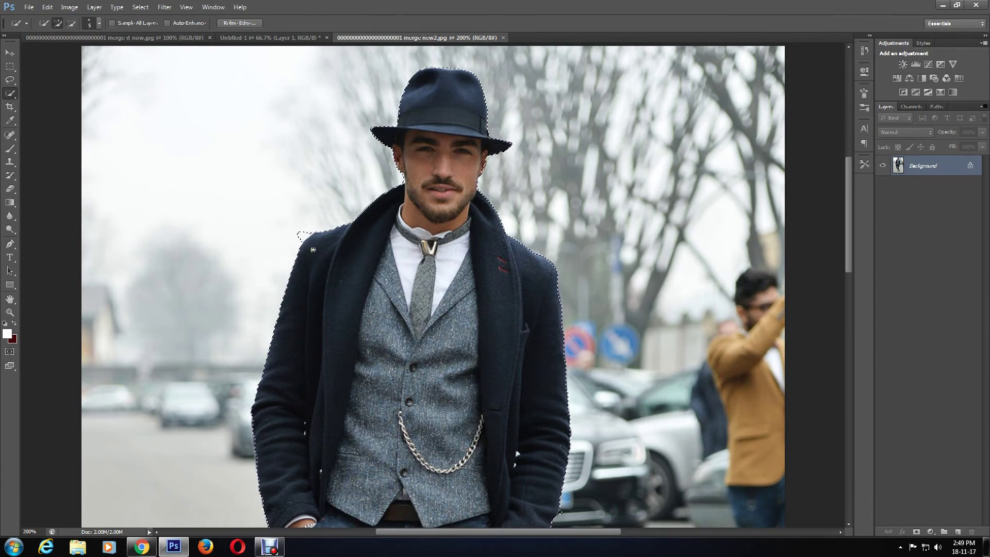
{"action": "left_click", "coordinate": [71, 24]}
{"action": "scroll", "coordinate": [660, 257], "scroll_direction": "down", "scroll_amount": 2}
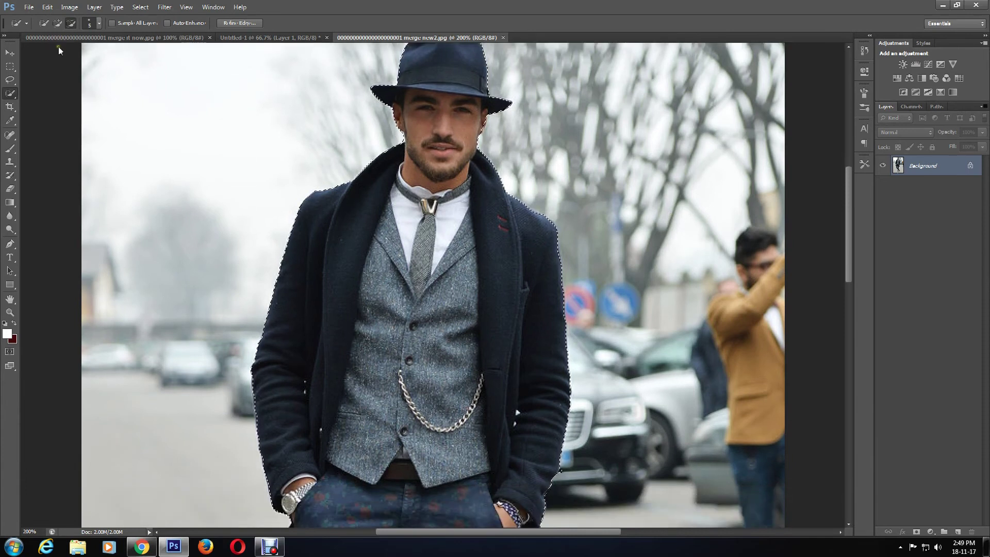
{"action": "left_click", "coordinate": [58, 23]}
{"action": "key", "text": "alt"}
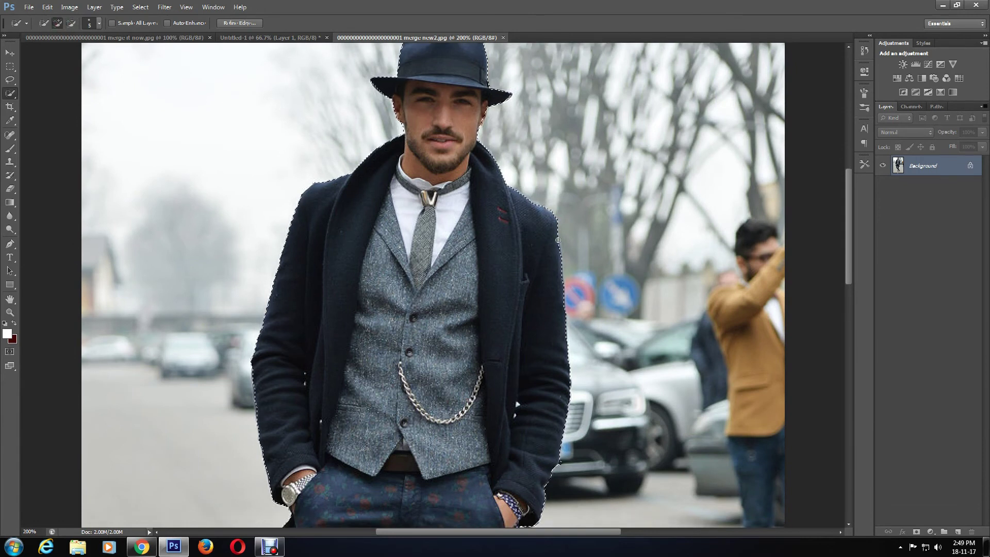
{"action": "scroll", "coordinate": [653, 404], "scroll_direction": "down", "scroll_amount": 5}
{"action": "scroll", "coordinate": [653, 404], "scroll_direction": "up", "scroll_amount": 2}
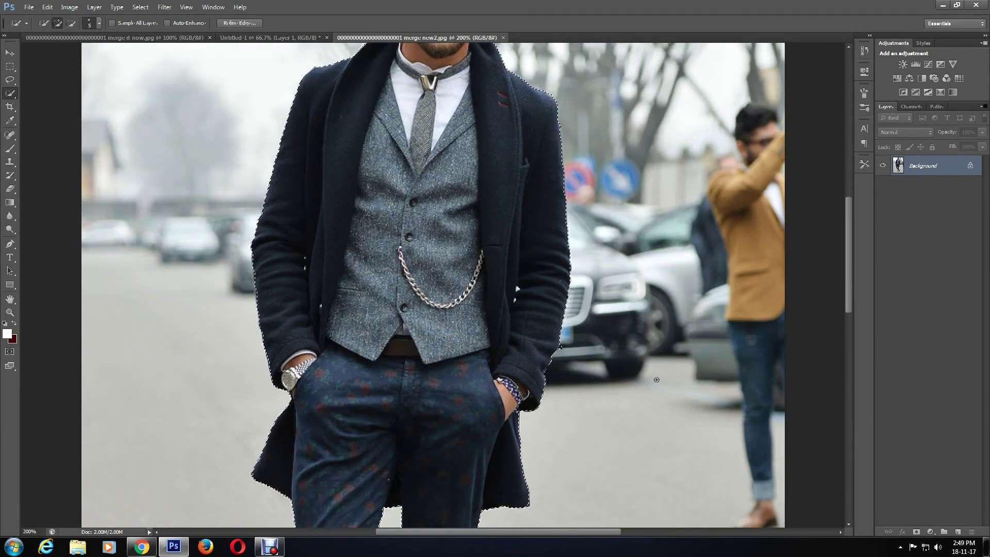
{"action": "key", "text": "ctrl+minus"}
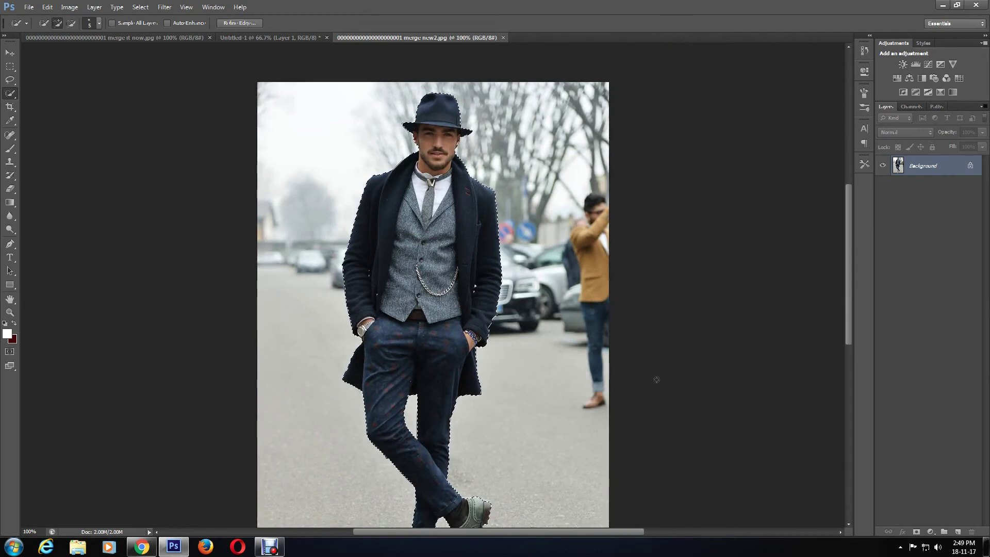
{"action": "key", "text": "ctrl+minus"}
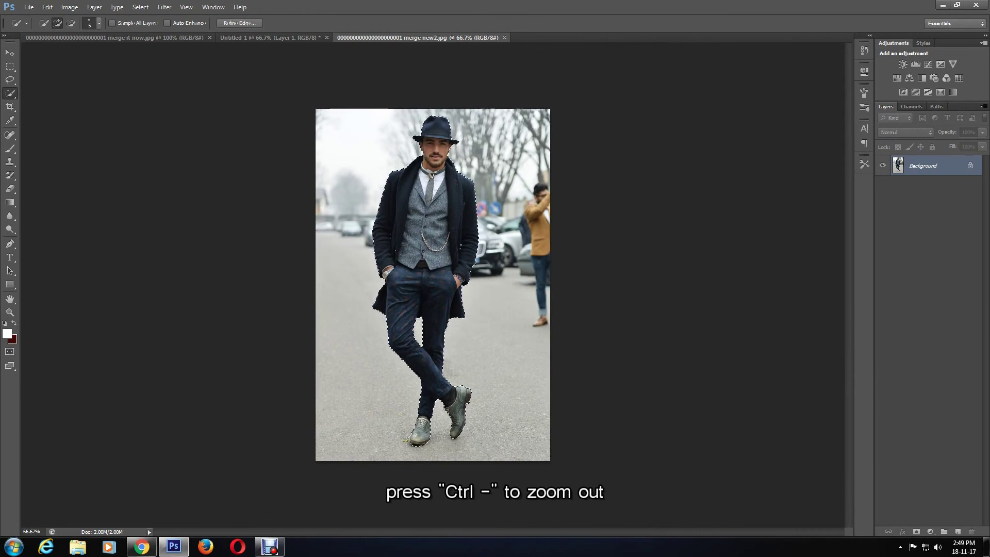
{"action": "key", "text": "alt"}
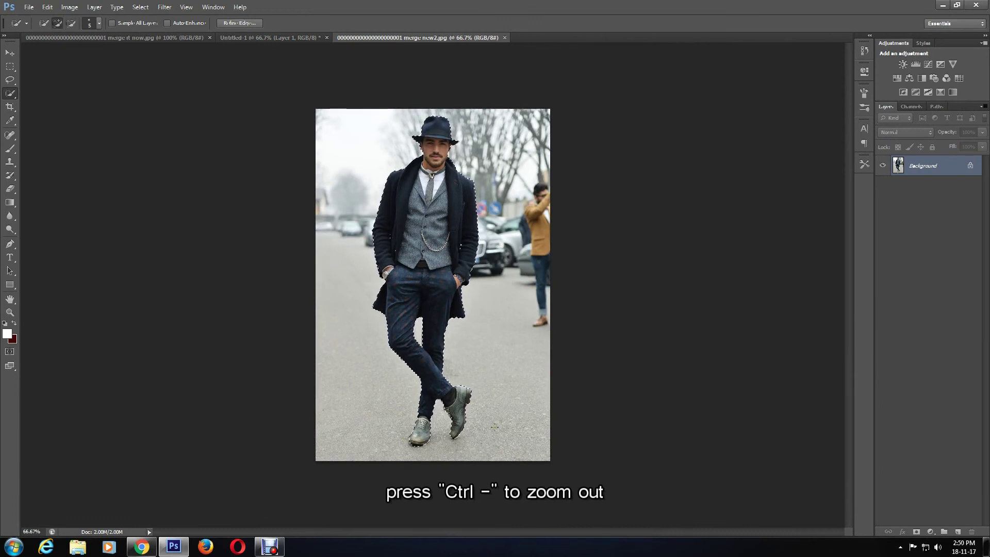
Copy the selected man and paste him into the Untitled-1 document as a new layer above the woman
{"action": "left_click", "coordinate": [48, 7]}
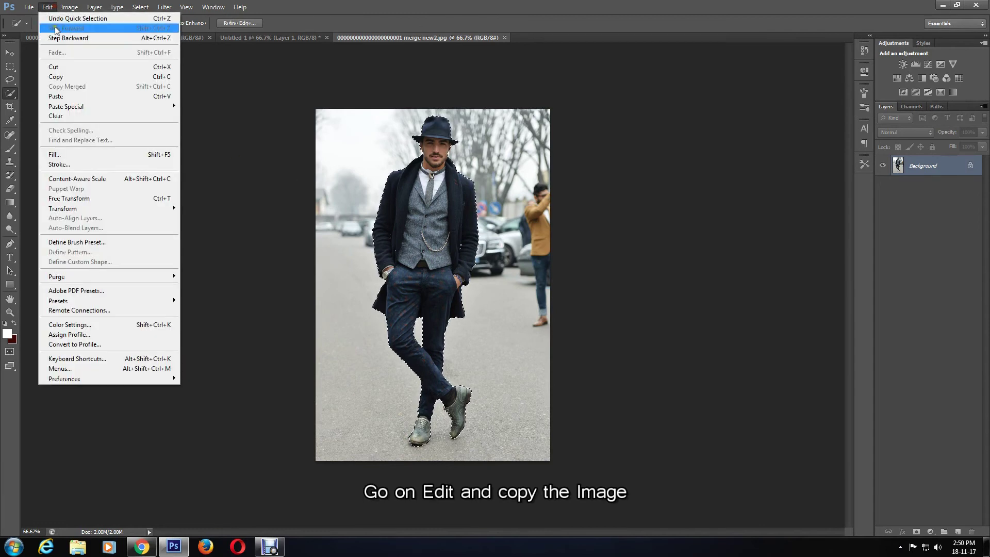
{"action": "left_click", "coordinate": [67, 74]}
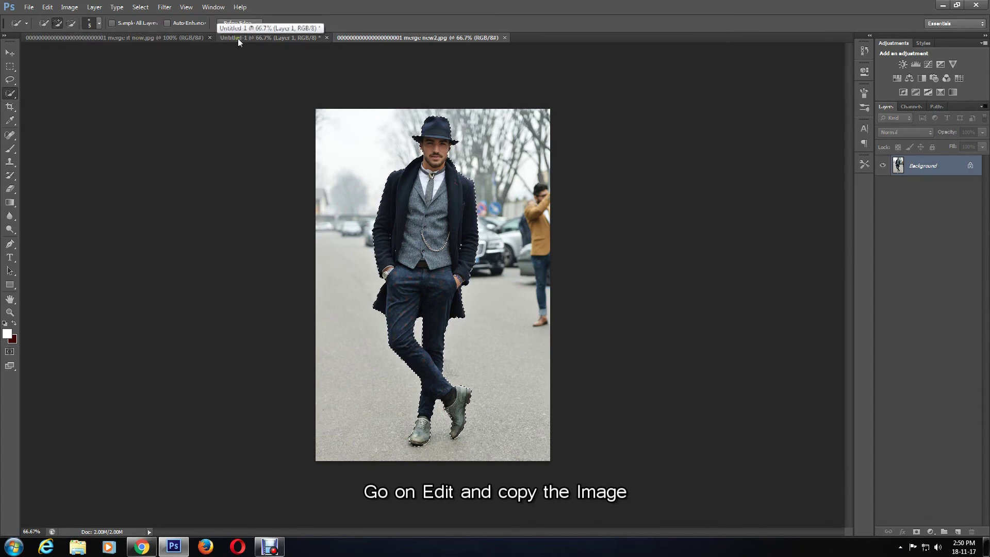
{"action": "left_click", "coordinate": [281, 41]}
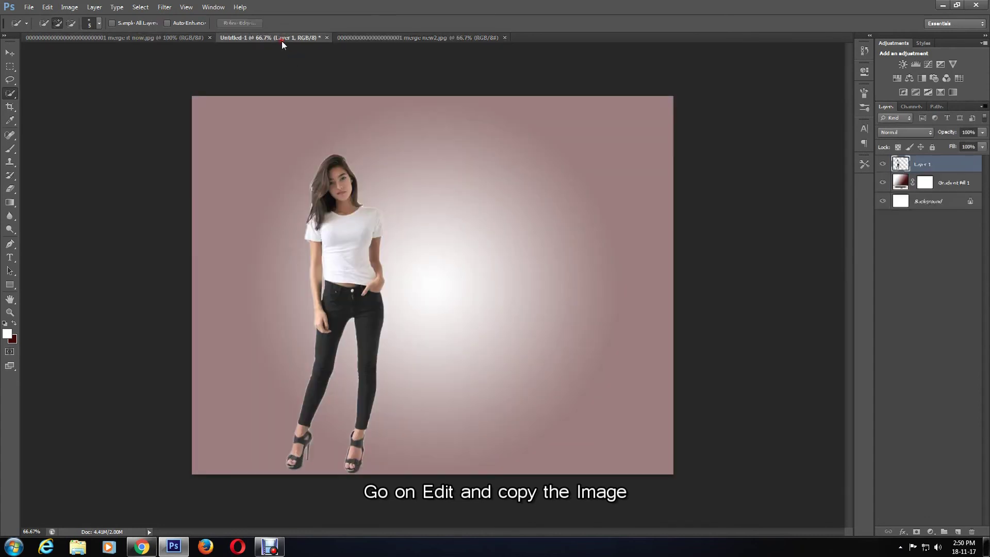
{"action": "left_click", "coordinate": [47, 7]}
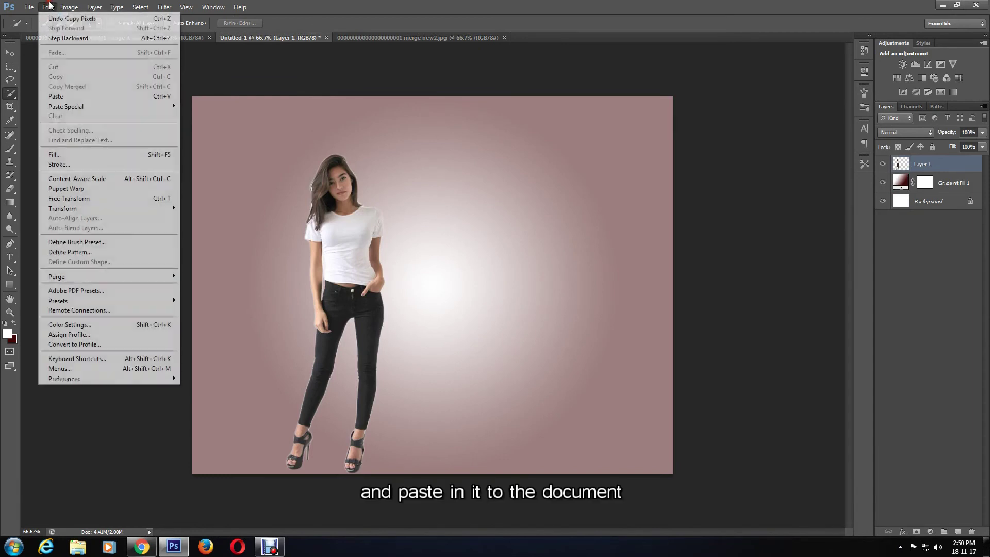
{"action": "left_click", "coordinate": [61, 97]}
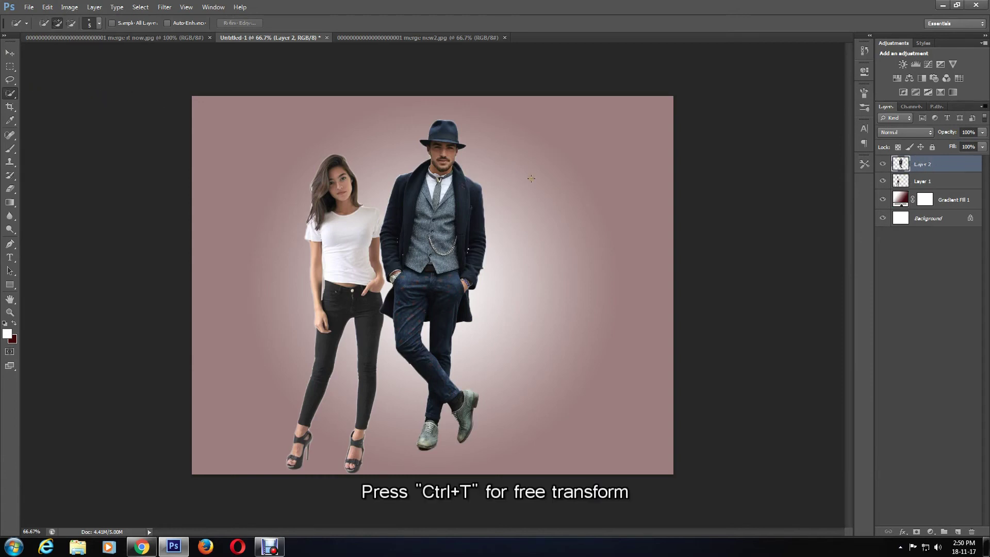
Scale the man proportionally to about 92% and move him down until his shoes are level with the woman's heels
{"action": "key", "text": "ctrl+t"}
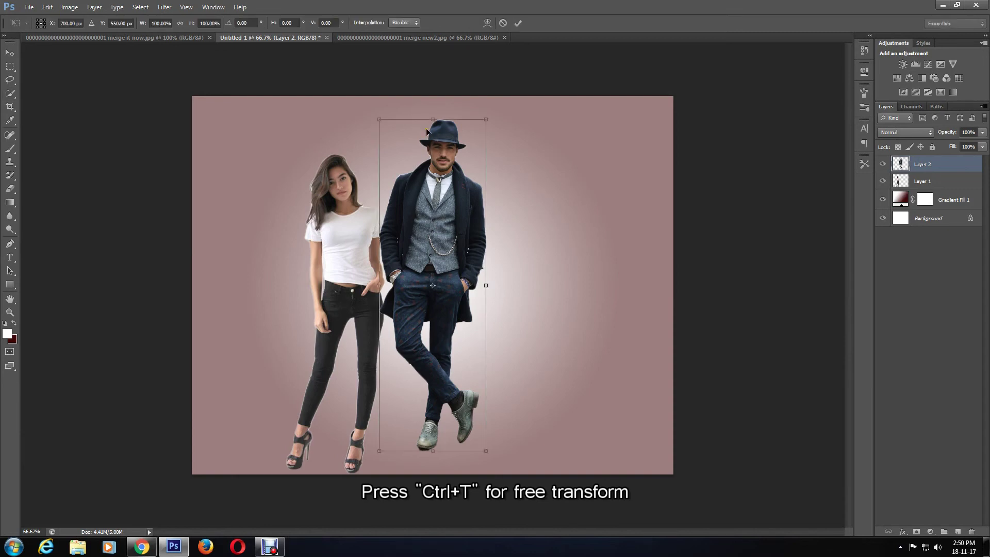
{"action": "left_click_drag", "start_coordinate": [377, 119], "coordinate": [387, 145]}
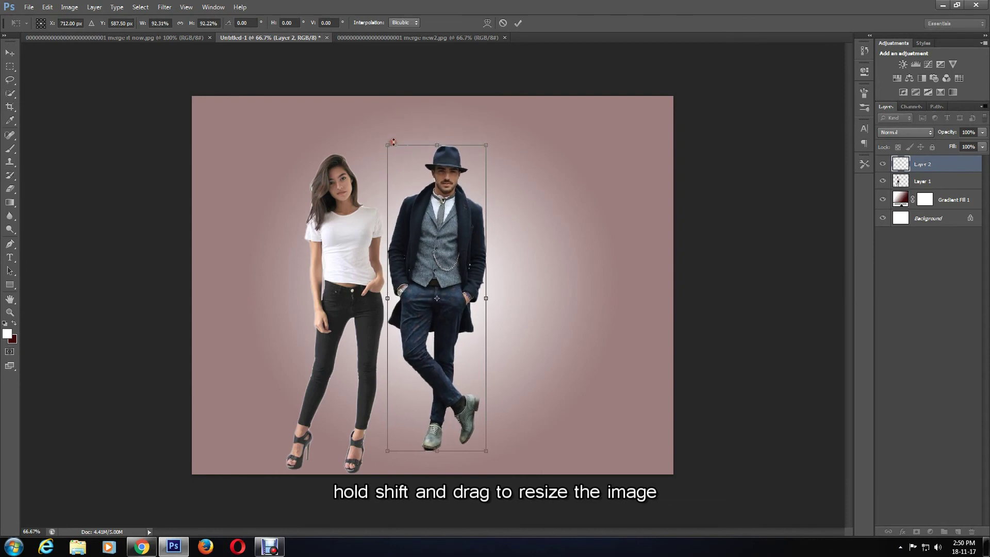
{"action": "left_click", "coordinate": [518, 23]}
{"action": "left_click_drag", "start_coordinate": [441, 234], "coordinate": [441, 255]}
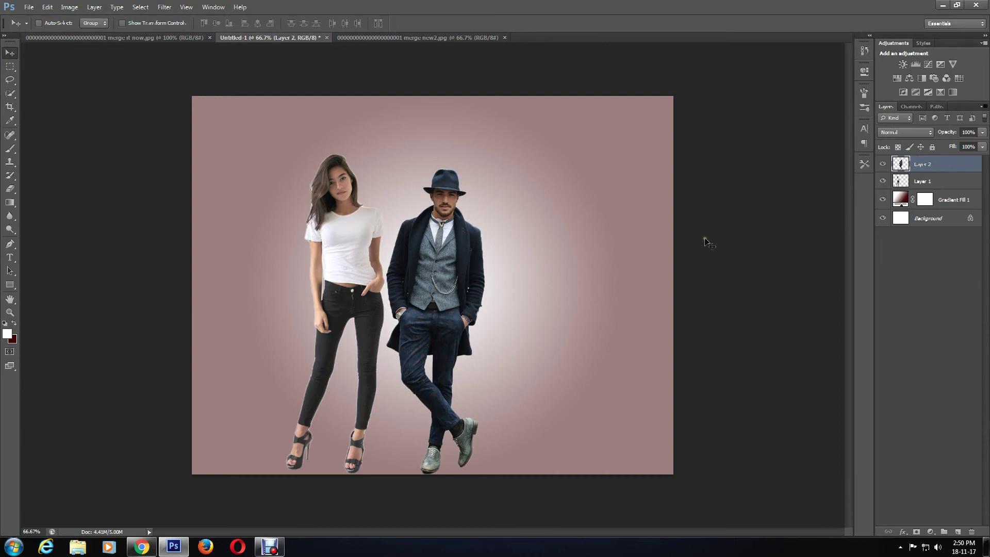
Scale the woman on Layer 1 proportionally to about 89% and move her slightly closer to the man
{"action": "left_click", "coordinate": [905, 184]}
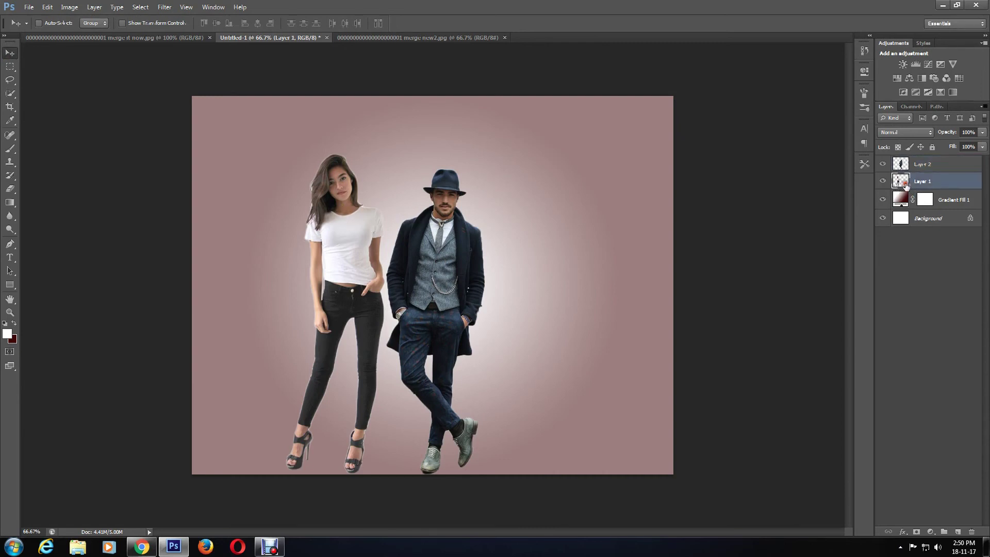
{"action": "key", "text": "ctrl+t"}
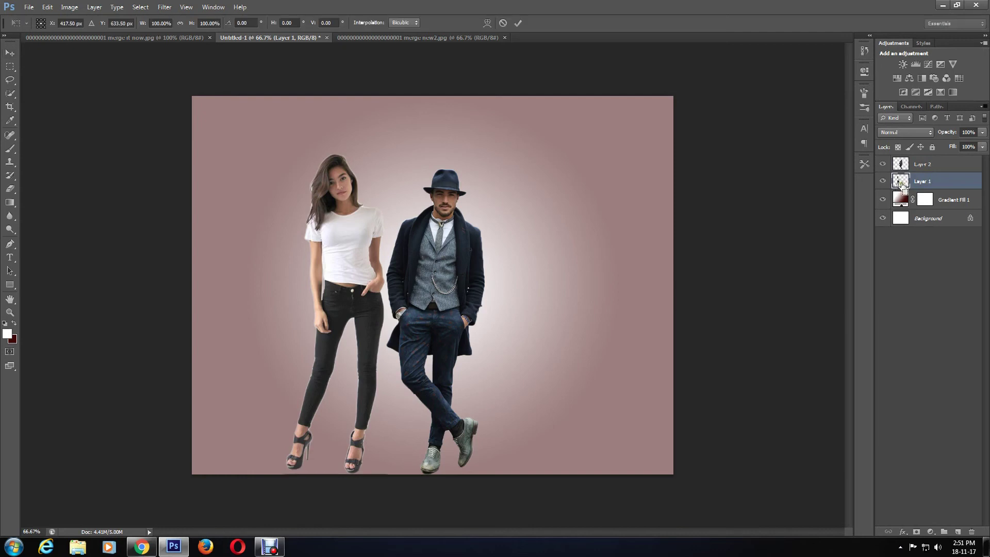
{"action": "mouse_move", "coordinate": [284, 153]}
{"action": "left_mouse_down"}
{"action": "mouse_move", "coordinate": [301, 177]}
{"action": "mouse_move", "coordinate": [297, 189]}
{"action": "left_mouse_up"}
{"action": "left_click_drag", "start_coordinate": [372, 240], "coordinate": [379, 240]}
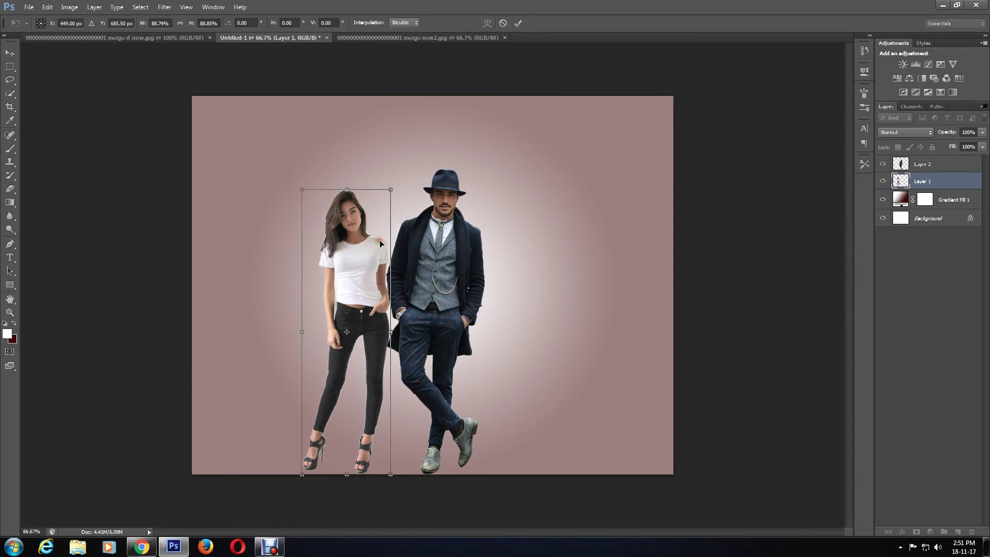
{"action": "left_click", "coordinate": [519, 23]}
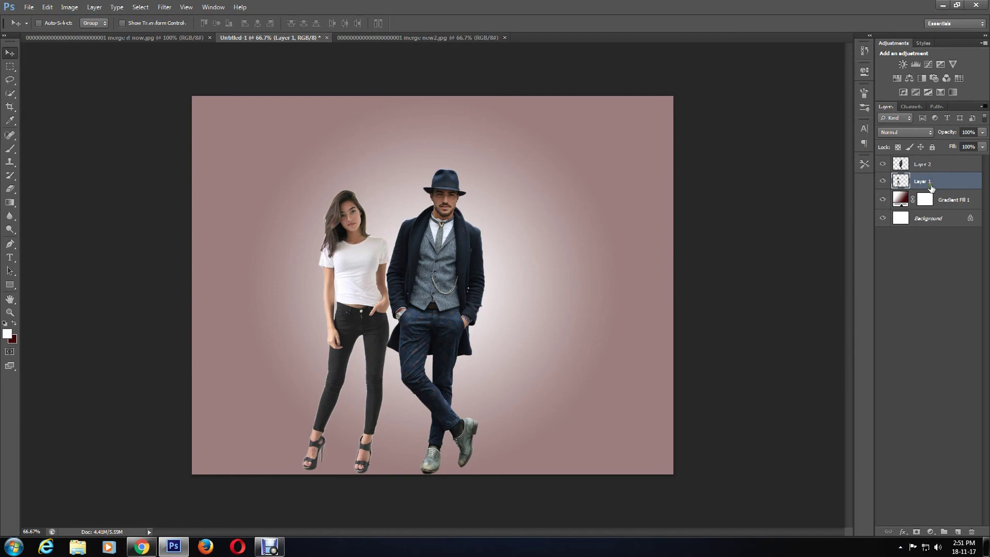
Merge Layer 1 and Layer 2 into one layer and move the couple into the right half of the canvas
{"action": "left_click", "coordinate": [923, 164], "text": "ctrl"}
{"action": "left_click", "coordinate": [94, 7]}
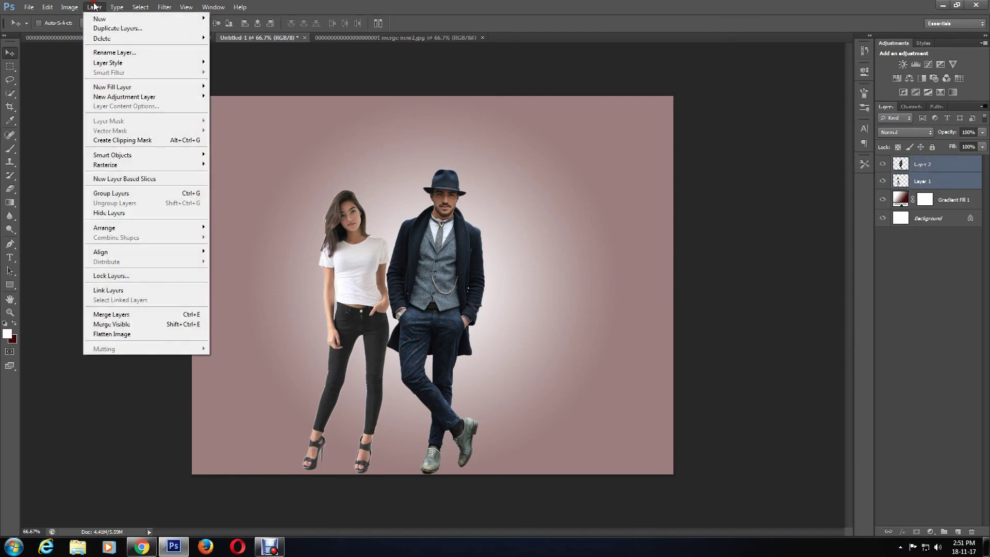
{"action": "left_click", "coordinate": [145, 313]}
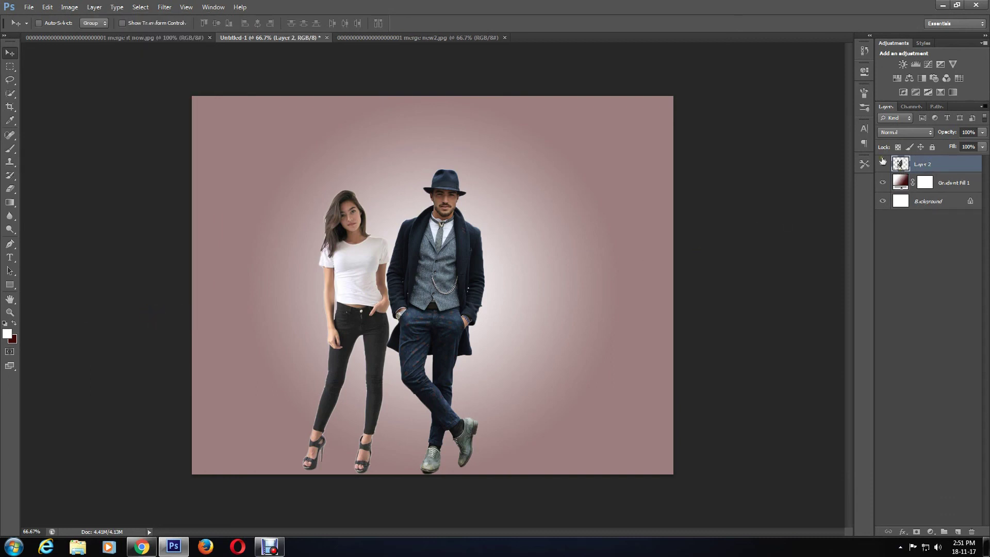
{"action": "left_click_drag", "start_coordinate": [364, 256], "coordinate": [455, 248]}
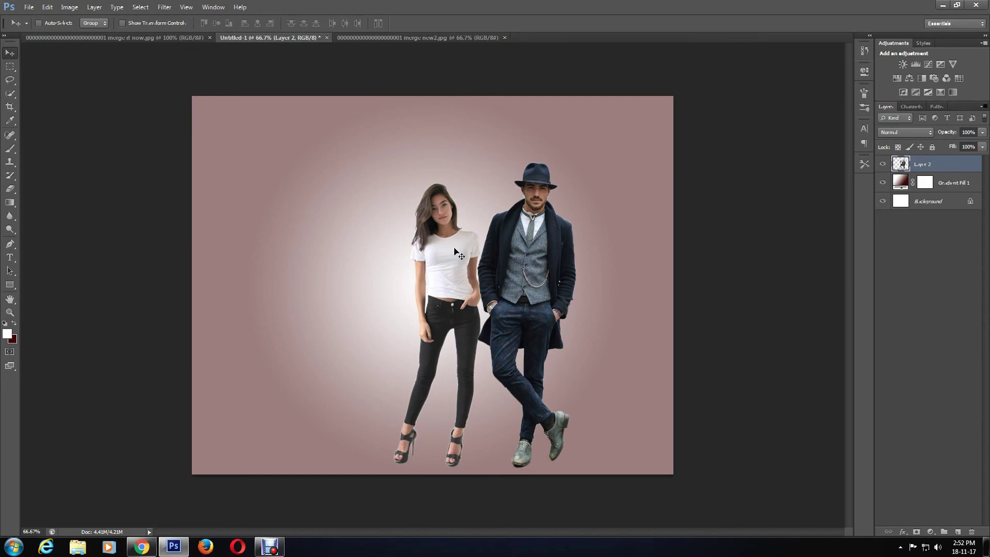
Save the composition to the Desktop in JPEG format as Untitled-1.jpg and accept the JPEG options
{"action": "left_click", "coordinate": [29, 7]}
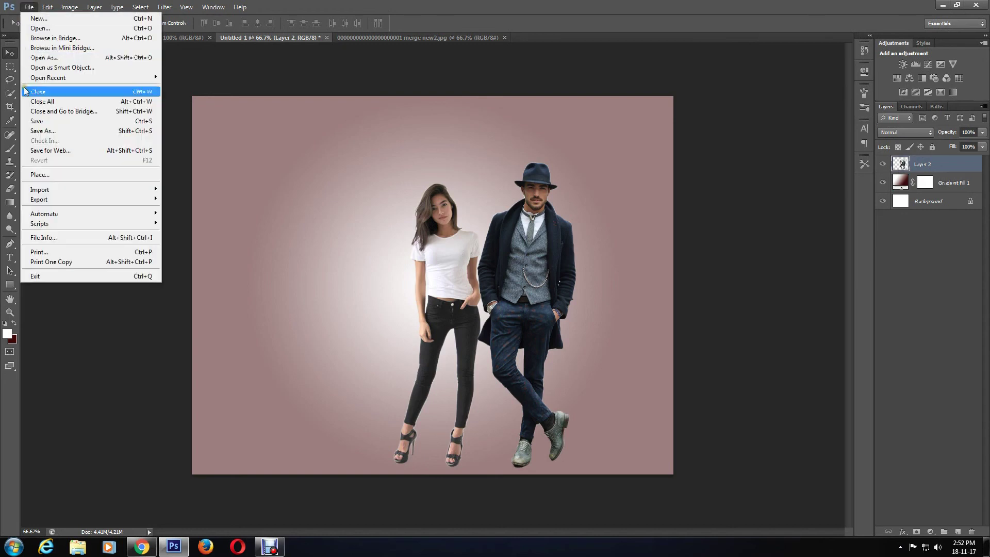
{"action": "left_click", "coordinate": [27, 131]}
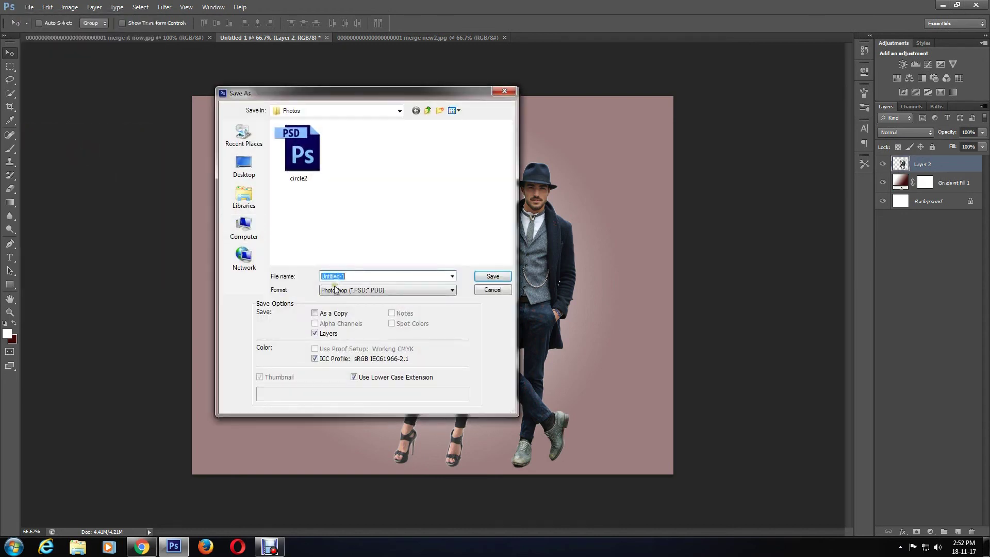
{"action": "left_click", "coordinate": [335, 290]}
{"action": "left_click", "coordinate": [335, 352]}
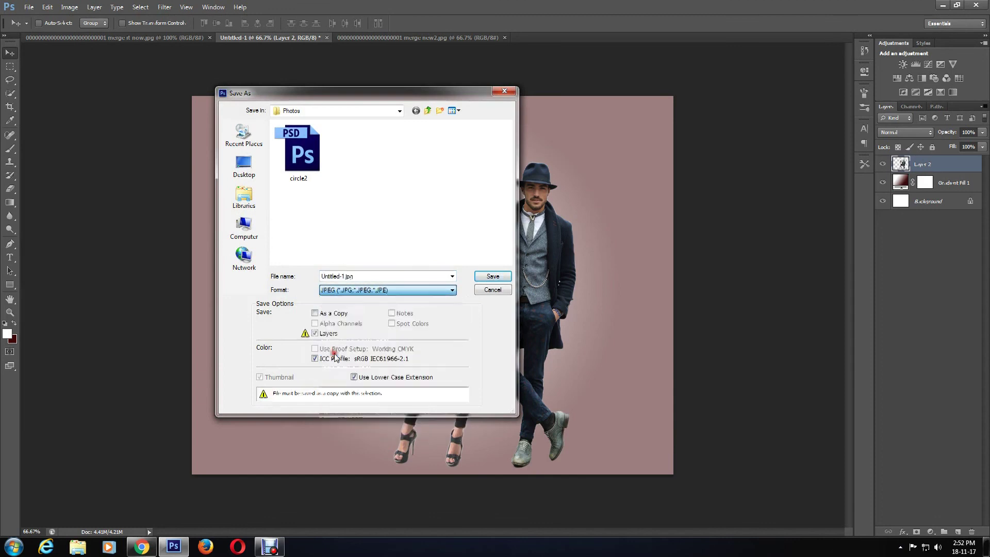
{"action": "left_click", "coordinate": [243, 165]}
{"action": "left_click", "coordinate": [496, 277]}
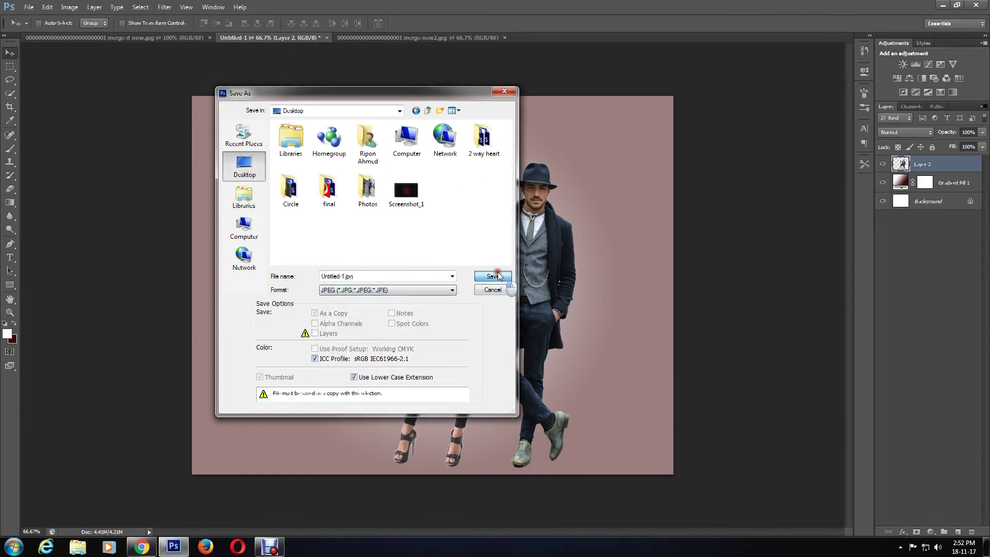
{"action": "left_click", "coordinate": [563, 149]}
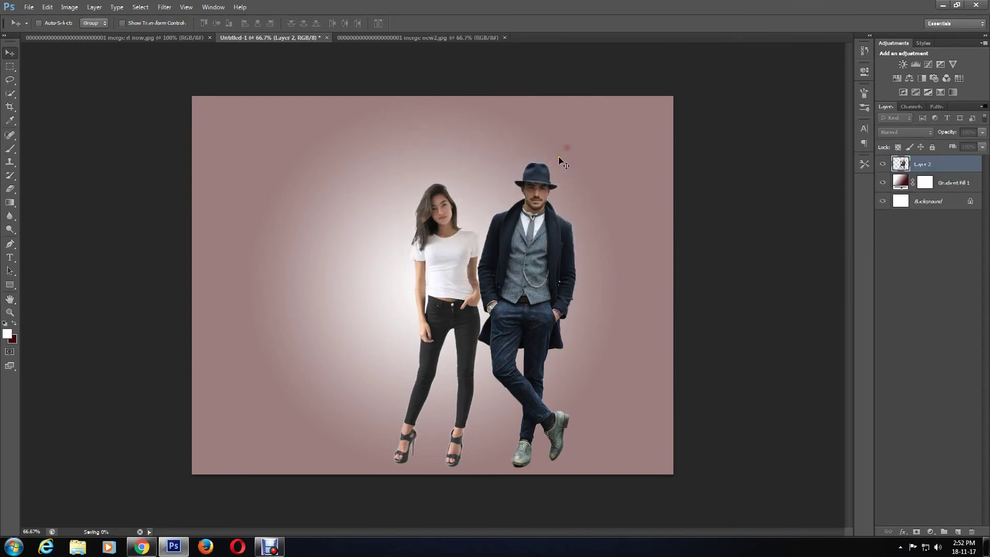